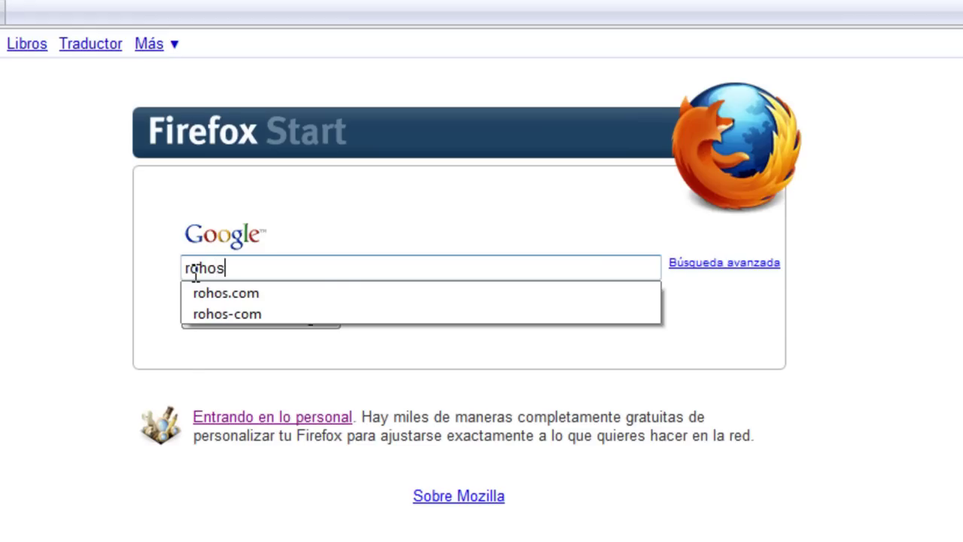
# - Search Google for rohos.com and open the Rohos featured product page
pyautogui.write('.com')
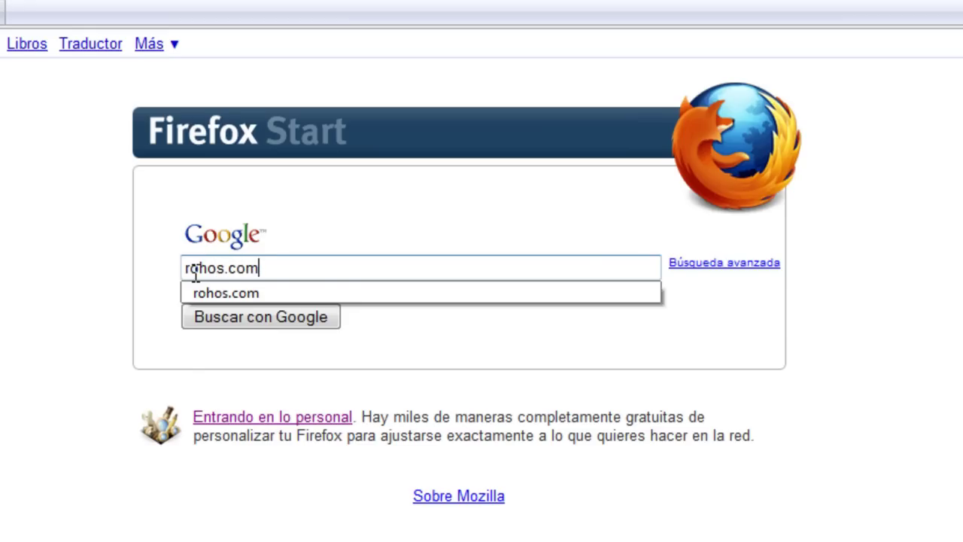
pyautogui.click(431, 335)
pyautogui.click(301, 319)
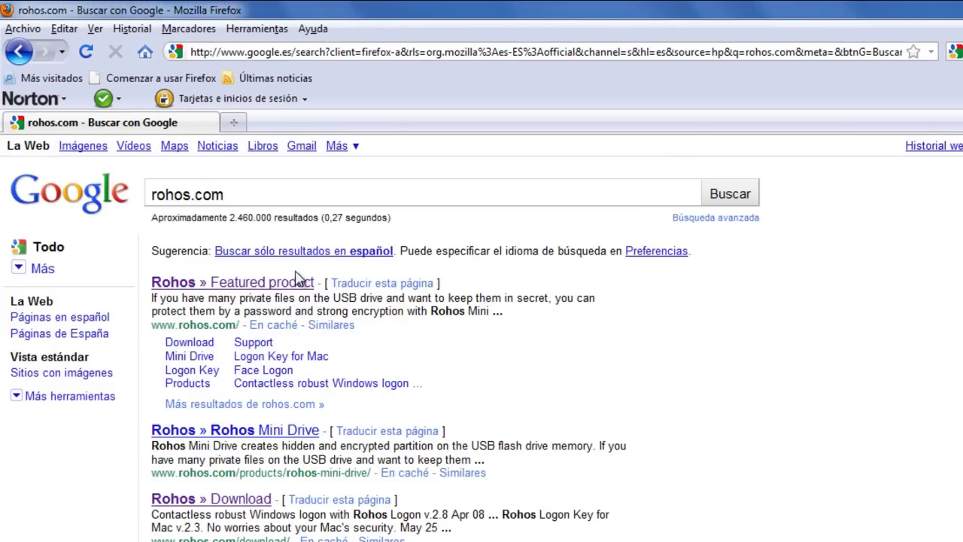
pyautogui.click(293, 285)
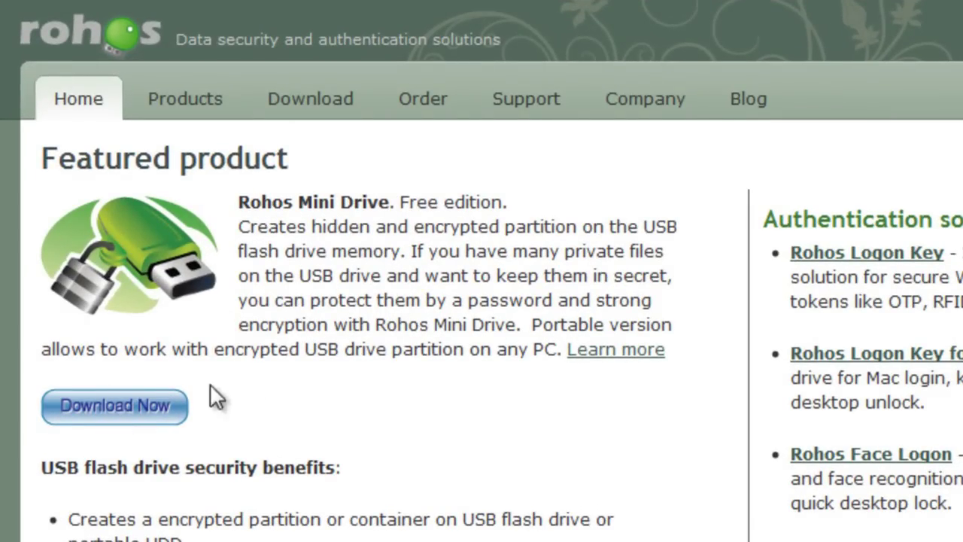
# - Download and save rohos_mini.exe, then clear the downloads list and close it
pyautogui.click(142, 412)
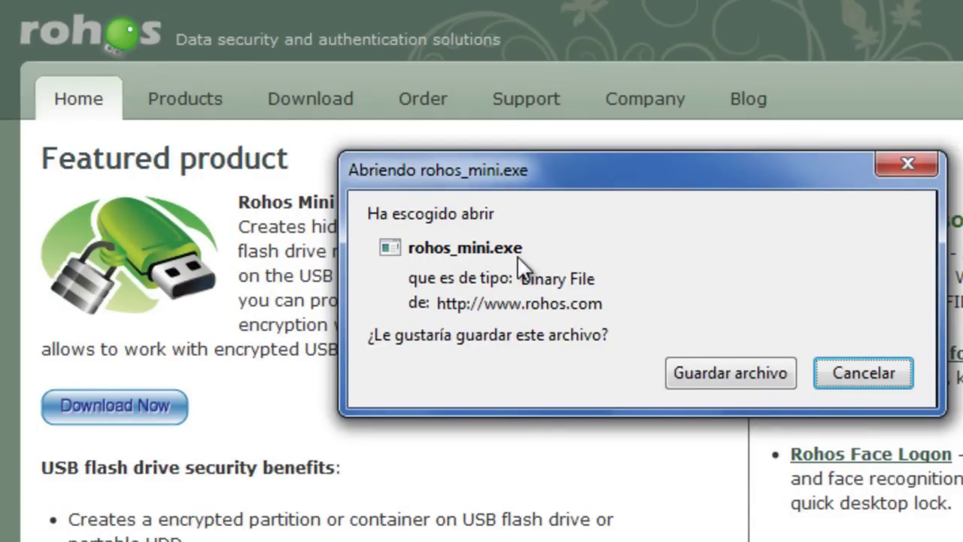
pyautogui.click(729, 375)
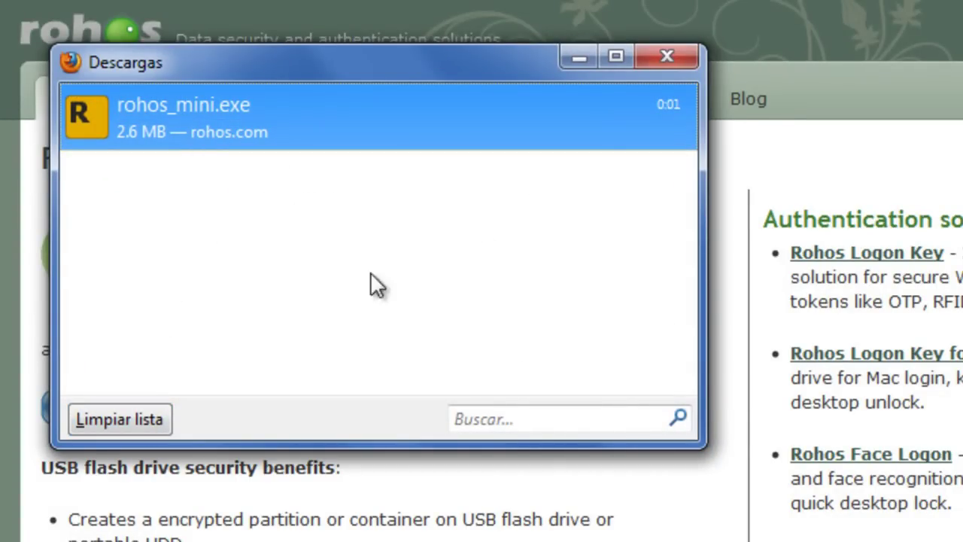
pyautogui.click(114, 412)
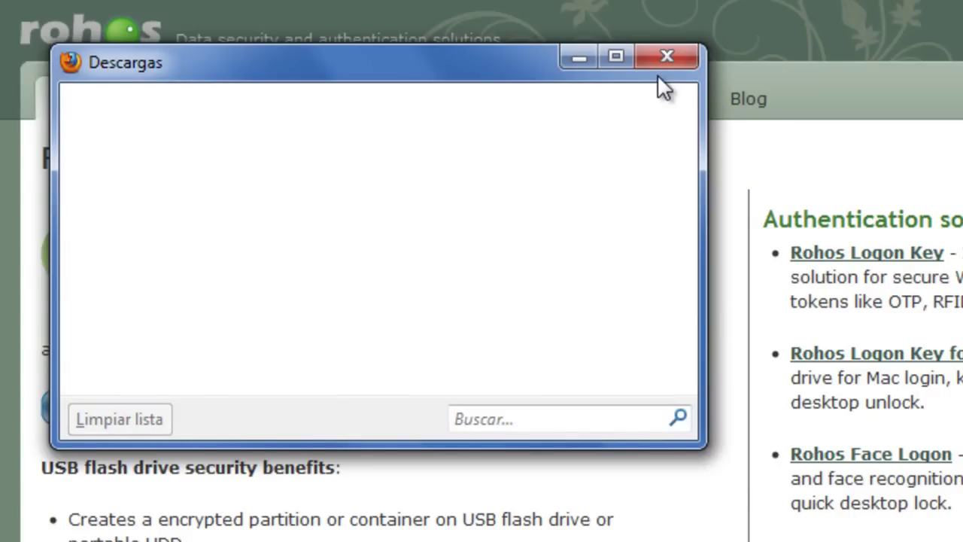
pyautogui.click(666, 57)
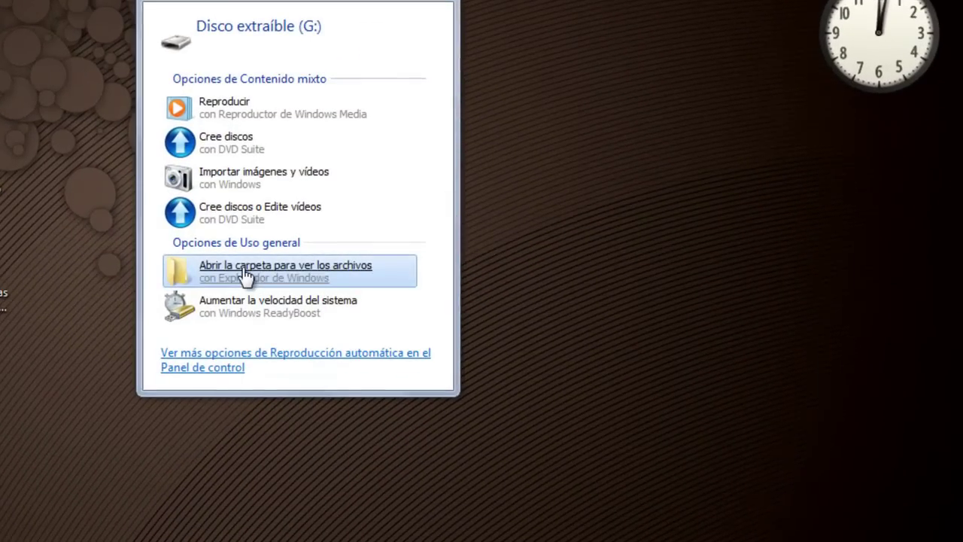
# - Launch the downloaded rohos_mini installer from the user's Descargas folder, allowing it past the security warning
pyautogui.click(246, 275)
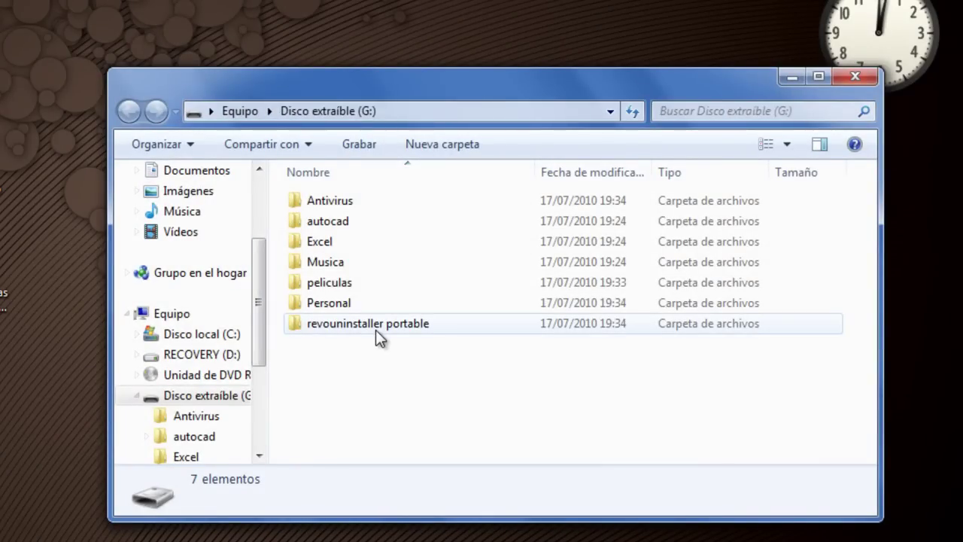
pyautogui.click(793, 77)
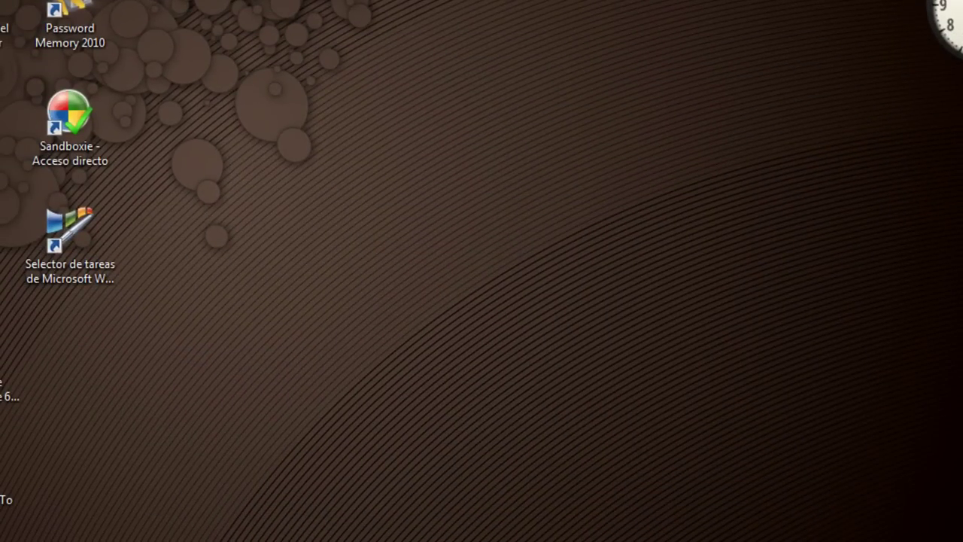
pyautogui.press('super')
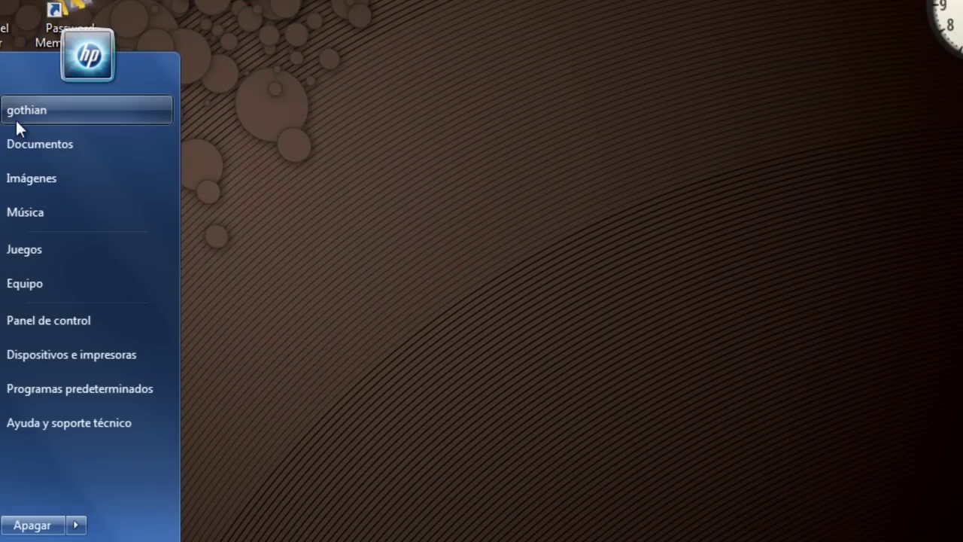
pyautogui.click(16, 119)
pyautogui.doubleClick(469, 283)
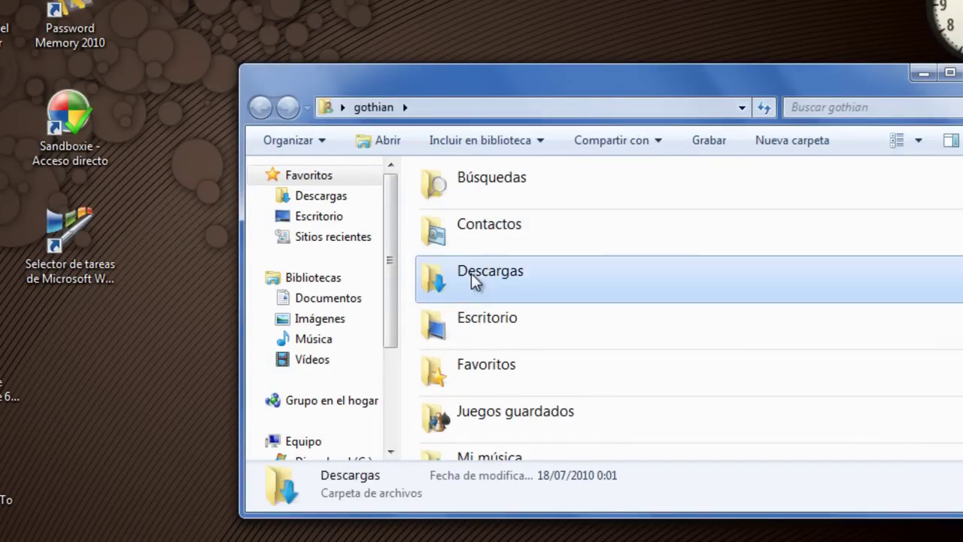
pyautogui.doubleClick(467, 200)
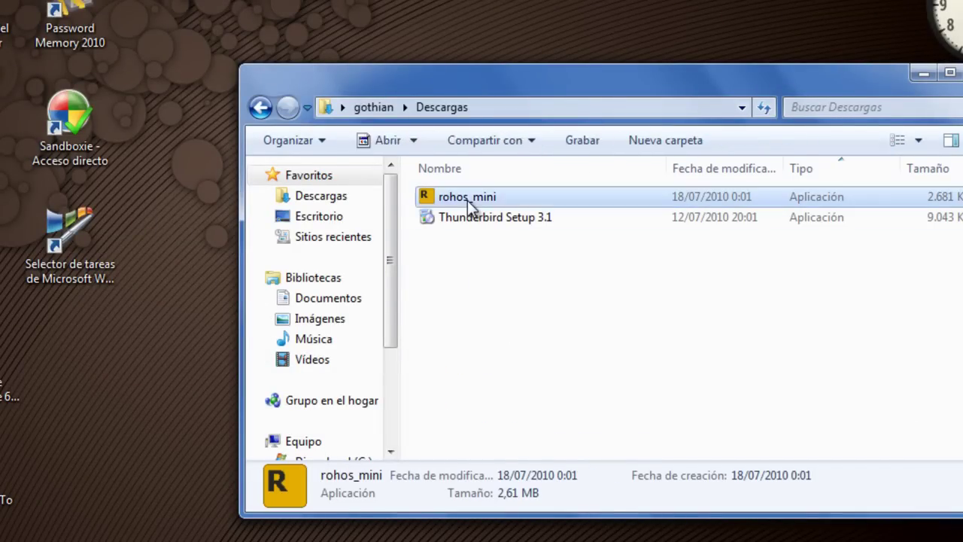
pyautogui.click(465, 229)
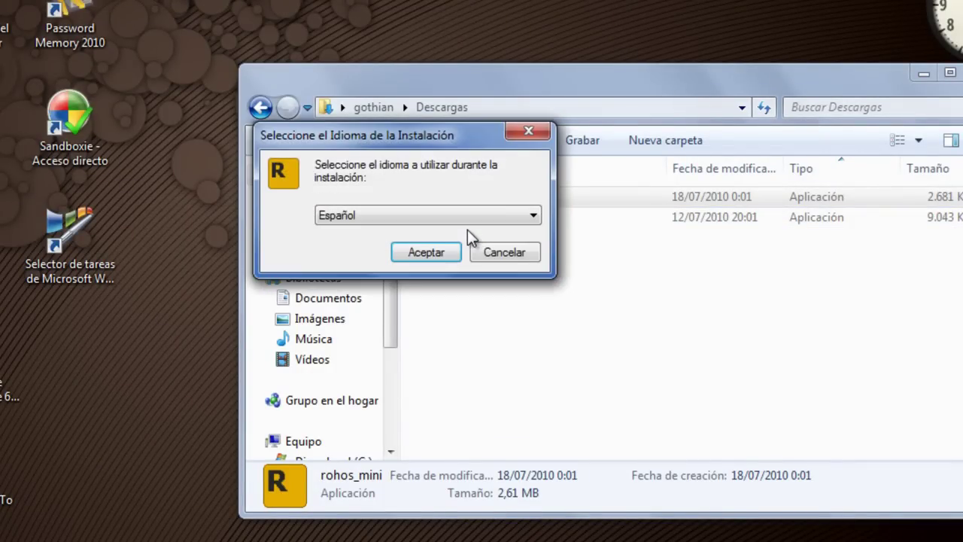
# - Install Rohos Mini Drive 1.7 in Español with the Rohos Start Menu folder and a desktop icon
pyautogui.click(444, 252)
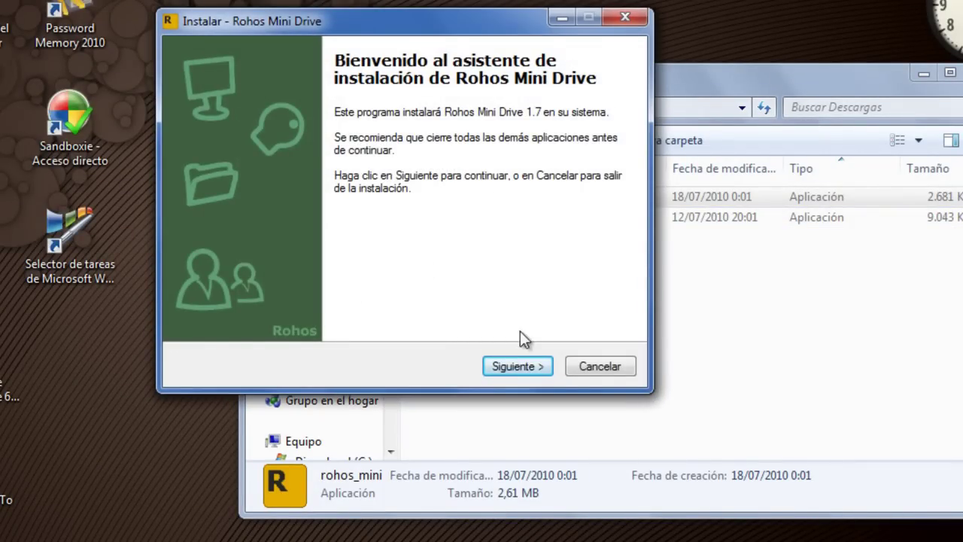
pyautogui.click(525, 364)
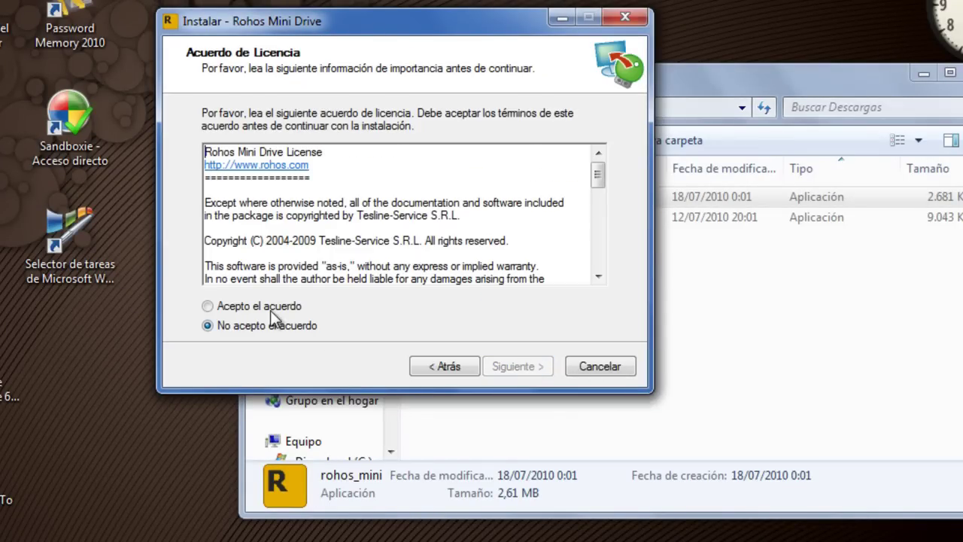
pyautogui.click(220, 306)
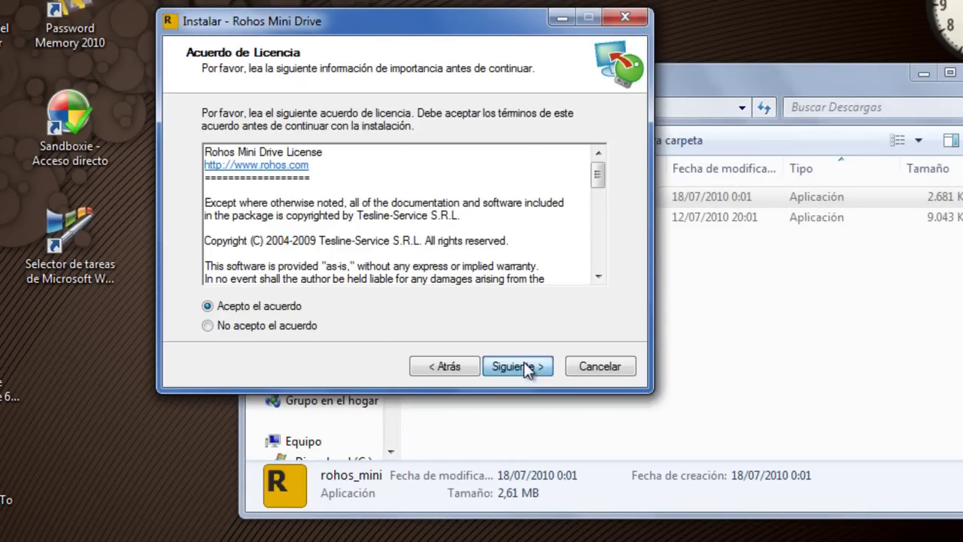
pyautogui.click(524, 366)
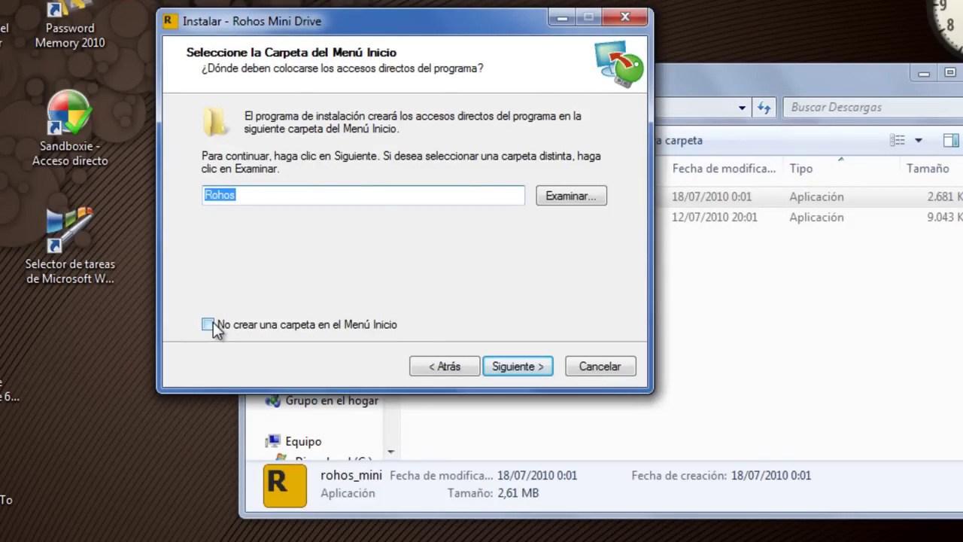
pyautogui.click(505, 371)
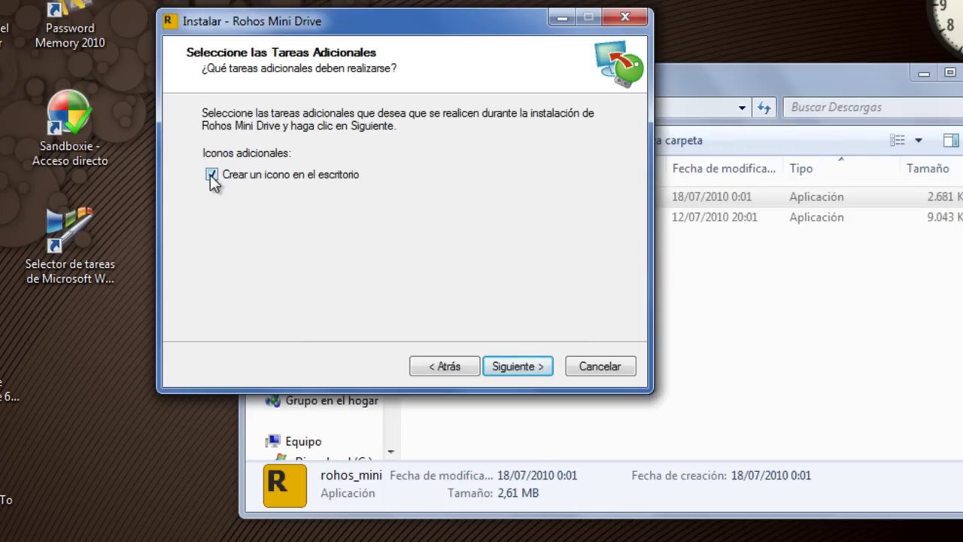
pyautogui.click(511, 365)
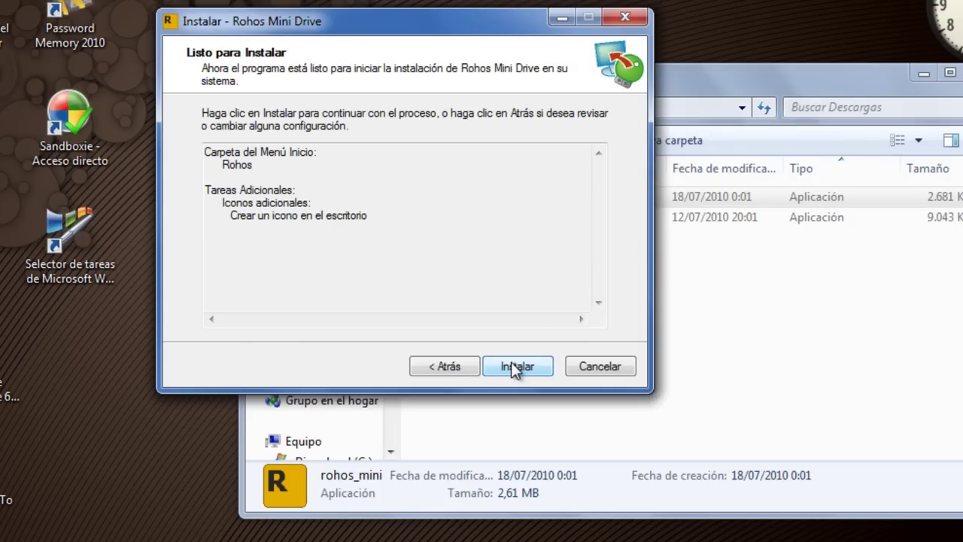
pyautogui.click(510, 363)
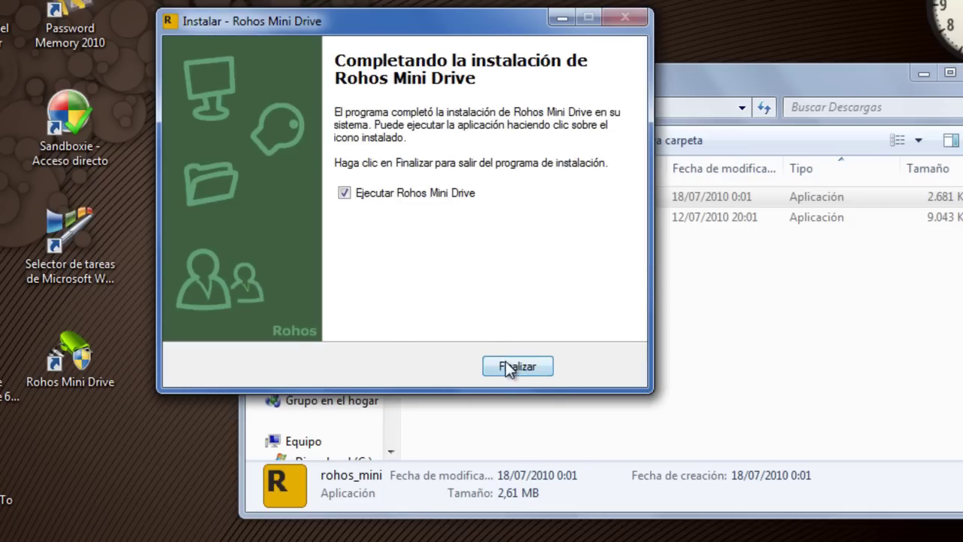
pyautogui.click(511, 366)
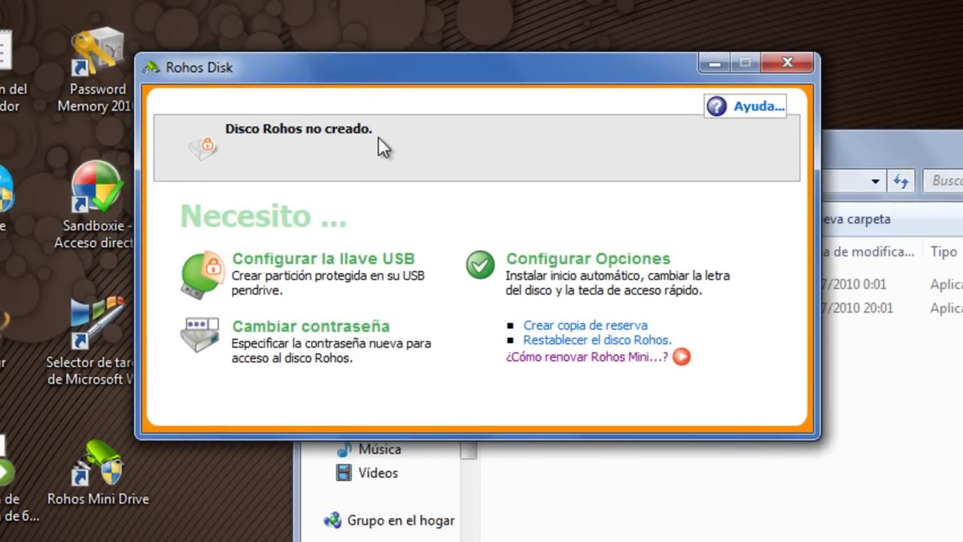
# - Start configuring the USB key and open the disk parameters for the partition file: R:, 900 MB, NTFS, AES256
pyautogui.click(371, 265)
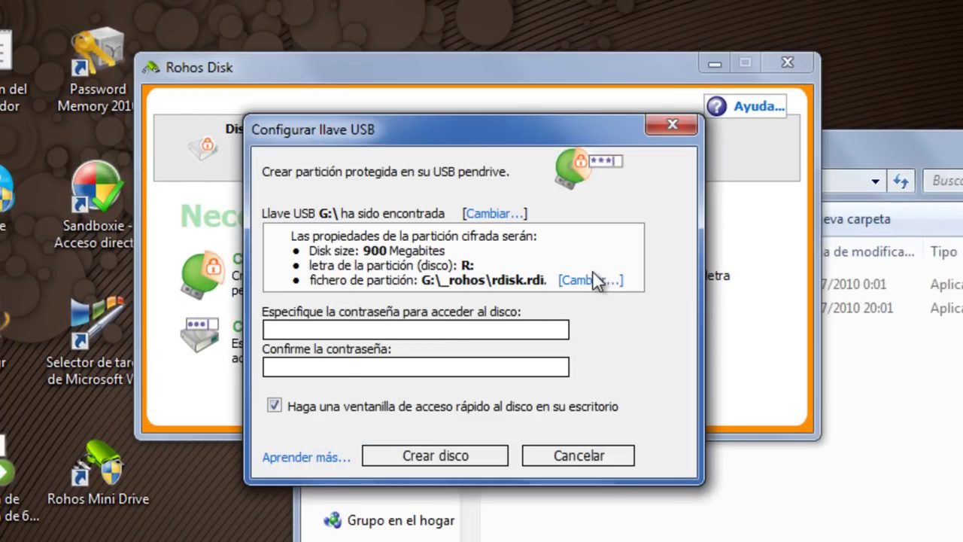
pyautogui.click(574, 279)
# - Change the Tamaño del Disco from 900 to 2000 MB and confirm the disk parameters
pyautogui.click(536, 212)
pyautogui.moveTo(522, 212); pyautogui.dragTo(536, 211)
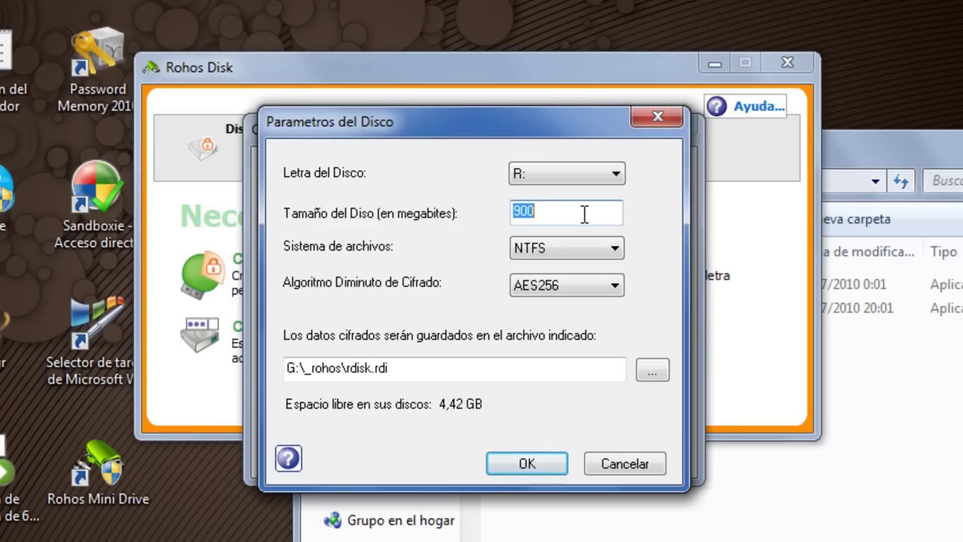
pyautogui.write('2000')
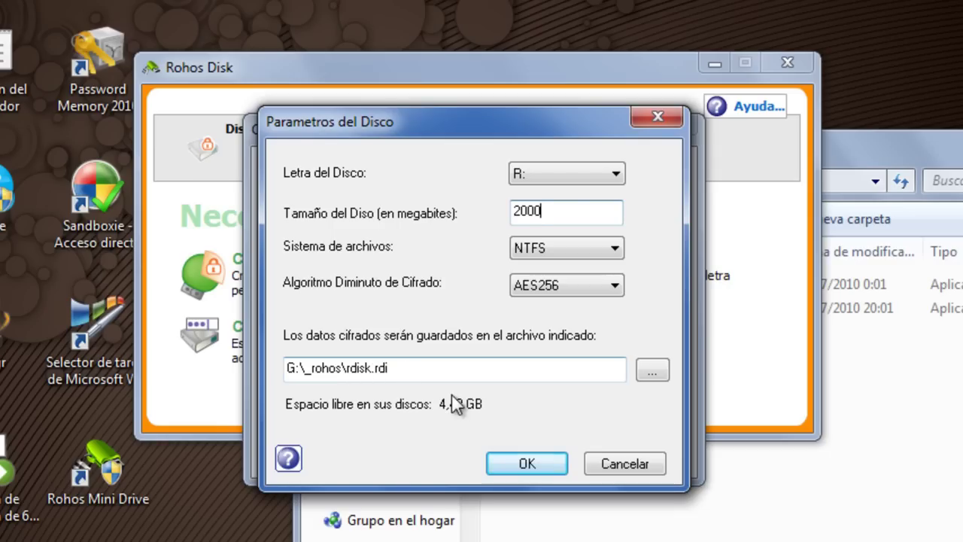
pyautogui.click(527, 465)
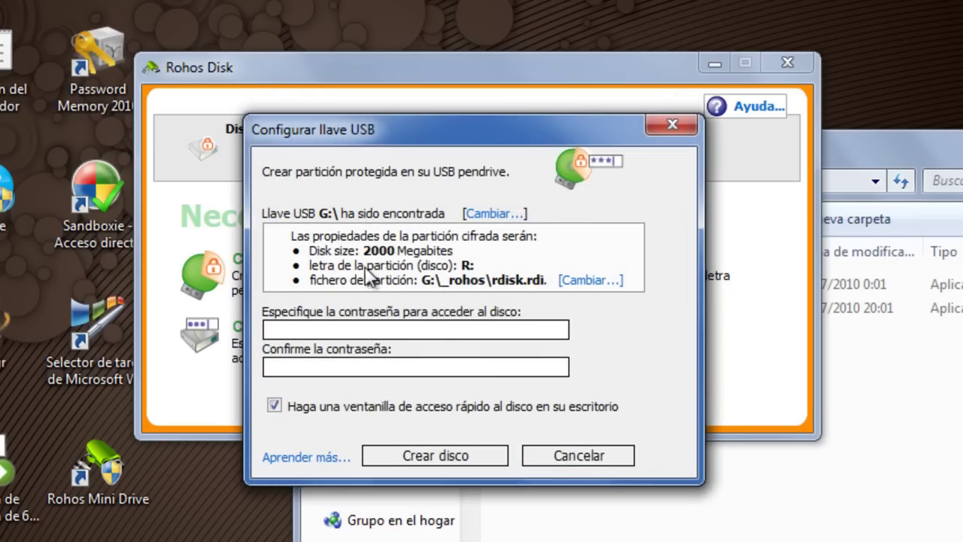
# - Enter and confirm the disk password, create the encrypted disk, and acknowledge the success message
pyautogui.click(329, 326)
pyautogui.write('123456789')
pyautogui.click(324, 369)
pyautogui.write('123456789')
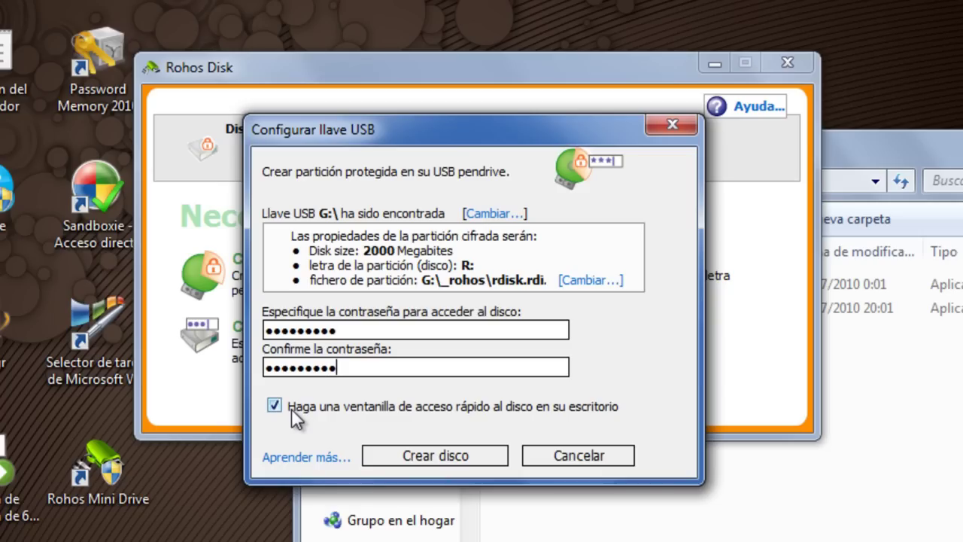
pyautogui.click(430, 460)
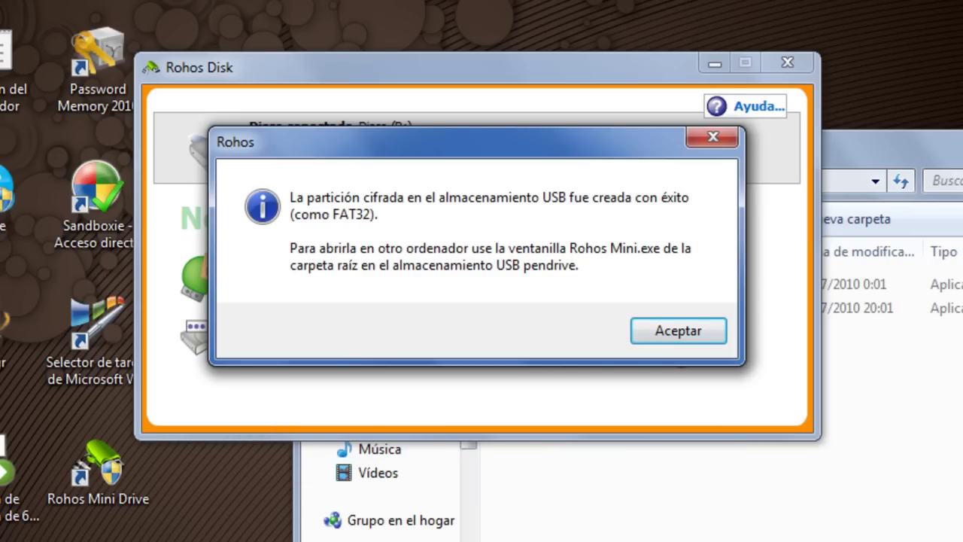
pyautogui.click(664, 332)
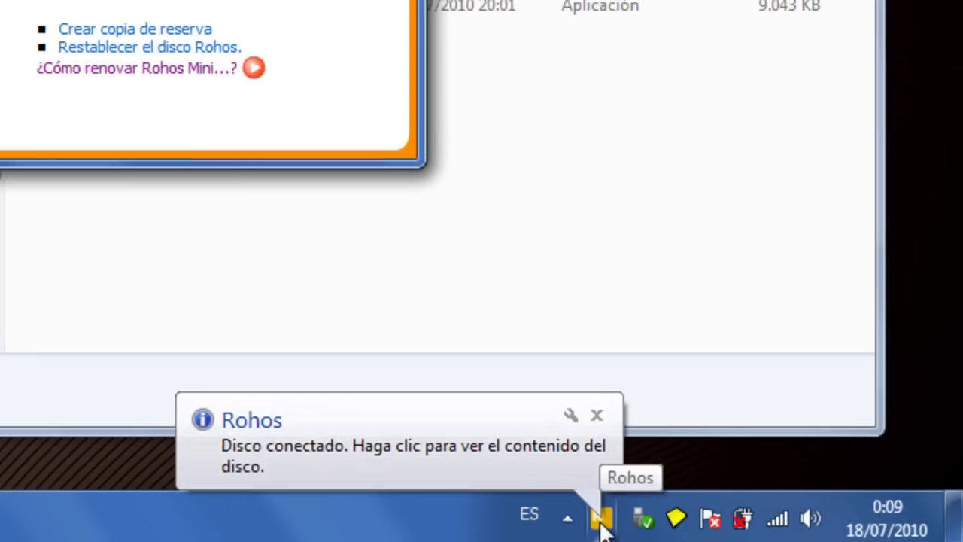
# - Browse the empty Autorun, Documentos, Program Files and Shortcuts folders on Rohos Disk (R:), then close it
pyautogui.click(602, 523)
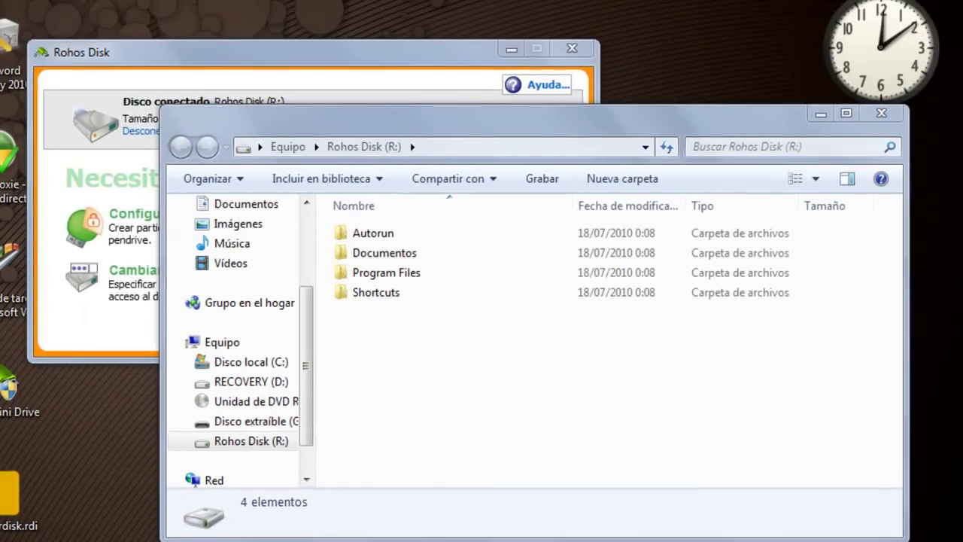
pyautogui.doubleClick(383, 237)
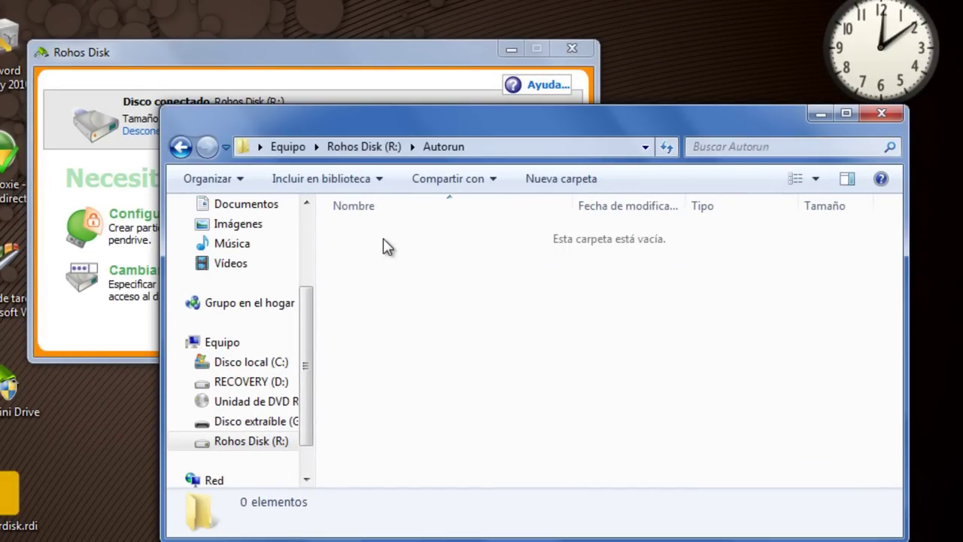
pyautogui.click(181, 147)
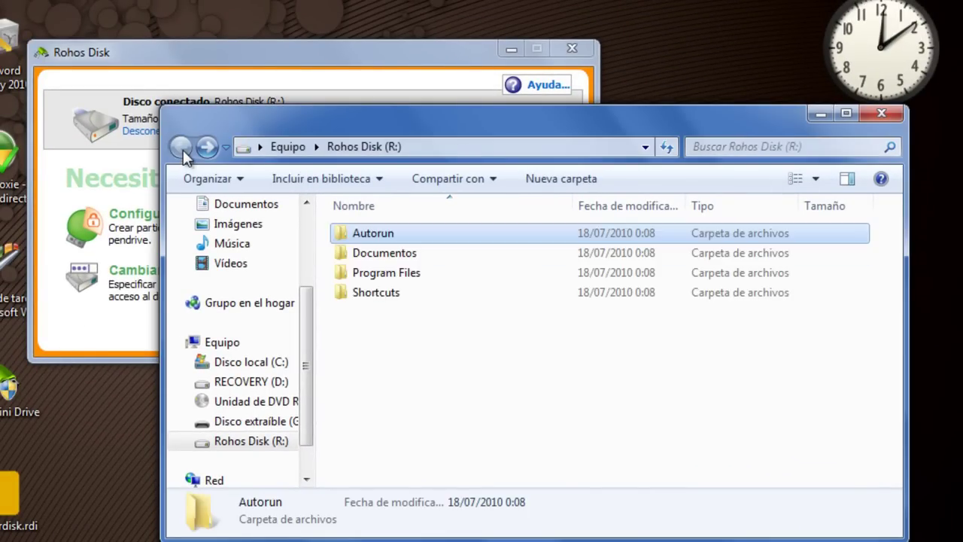
pyautogui.click(339, 258)
pyautogui.doubleClick(340, 256)
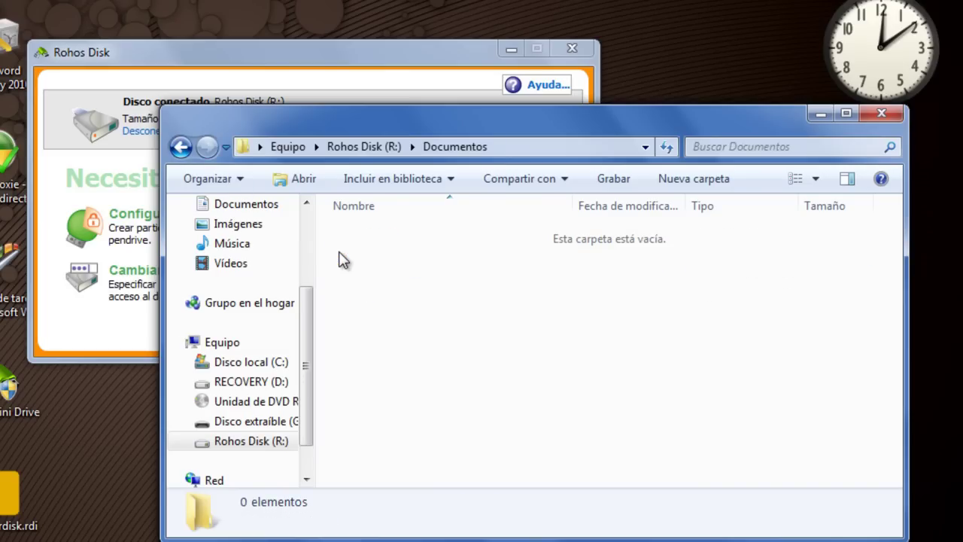
pyautogui.click(181, 148)
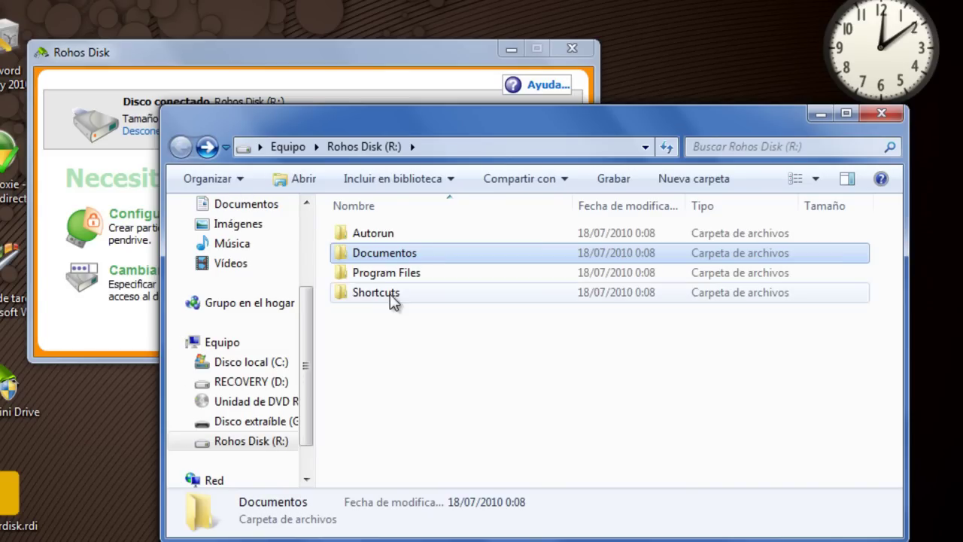
pyautogui.doubleClick(353, 274)
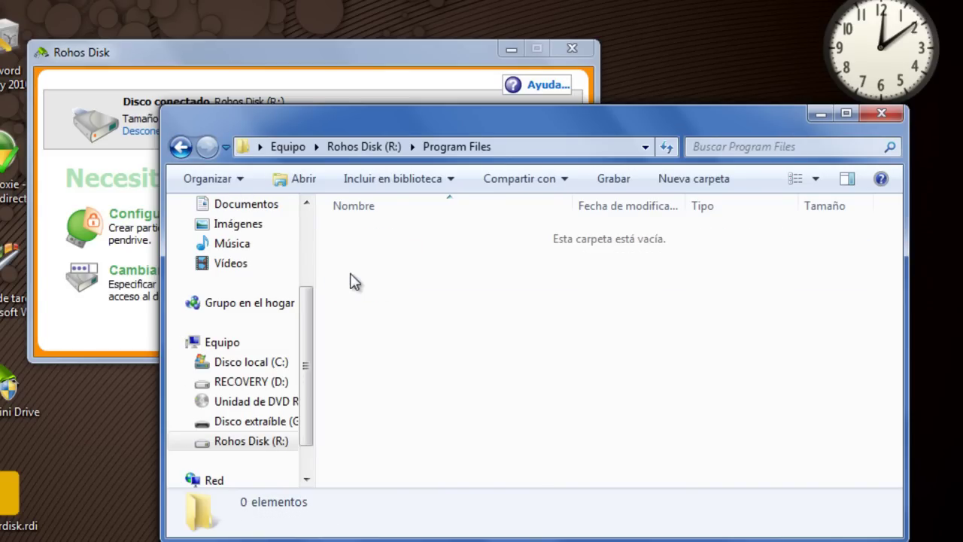
pyautogui.click(181, 147)
pyautogui.click(345, 295)
pyautogui.doubleClick(345, 295)
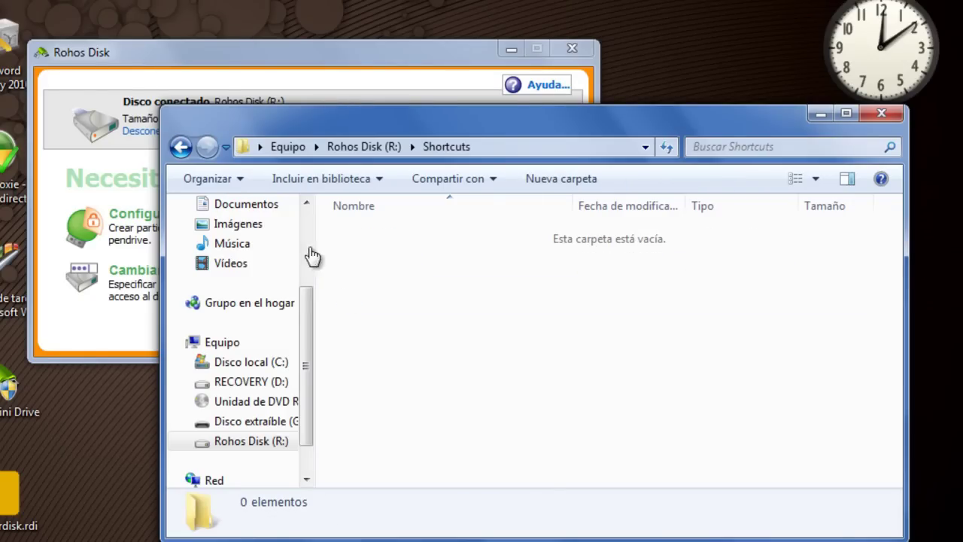
pyautogui.click(181, 148)
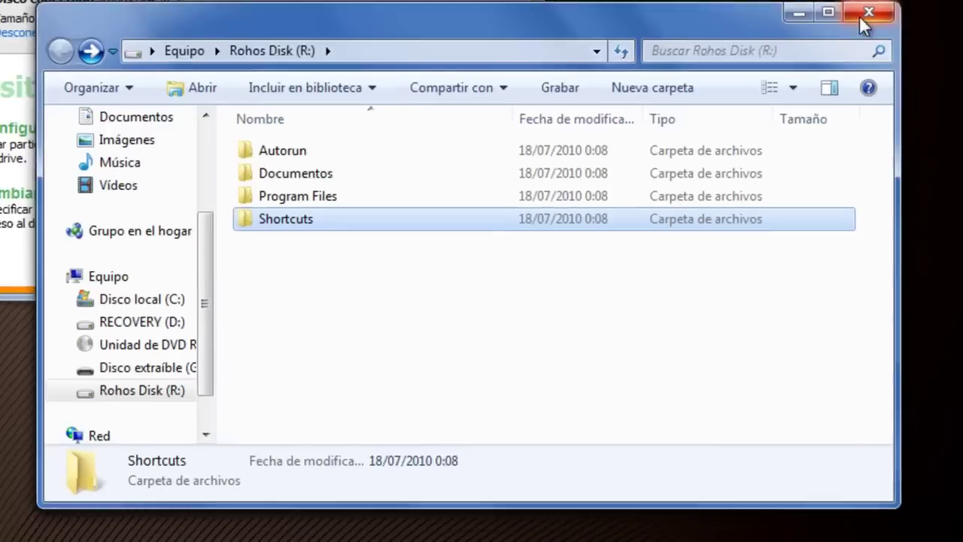
pyautogui.click(881, 113)
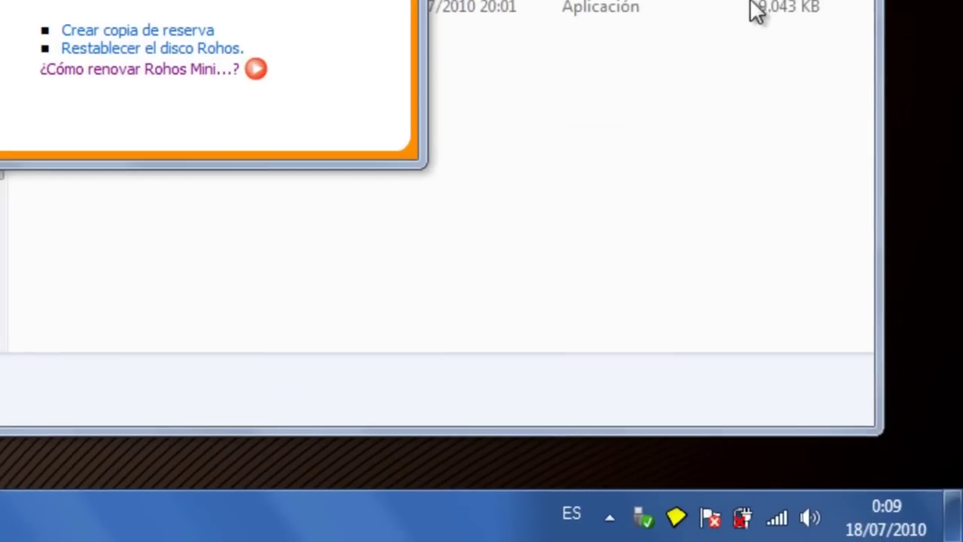
# - Explore the disk through the Rohos tray icon's Explorar el disco, close it, and open Equipo
pyautogui.click(609, 516)
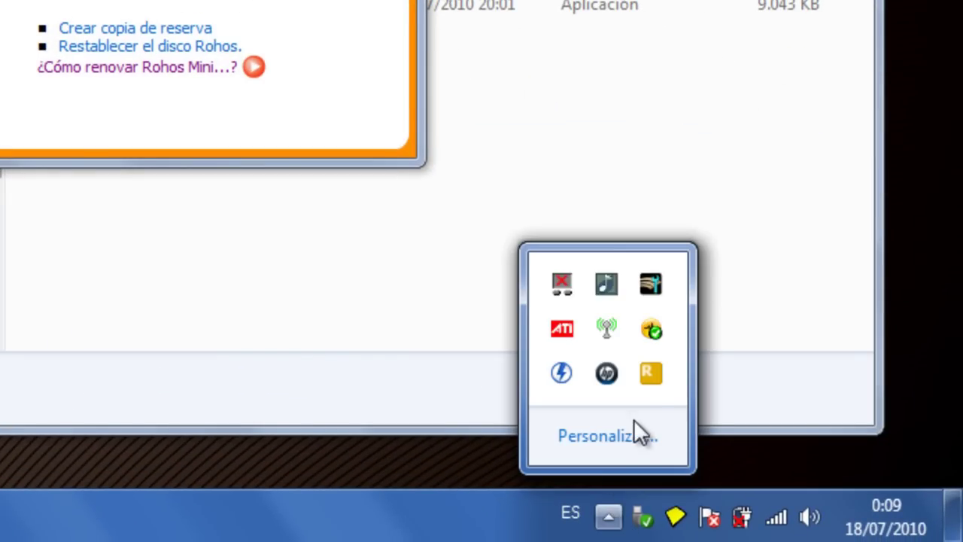
pyautogui.rightClick(651, 376)
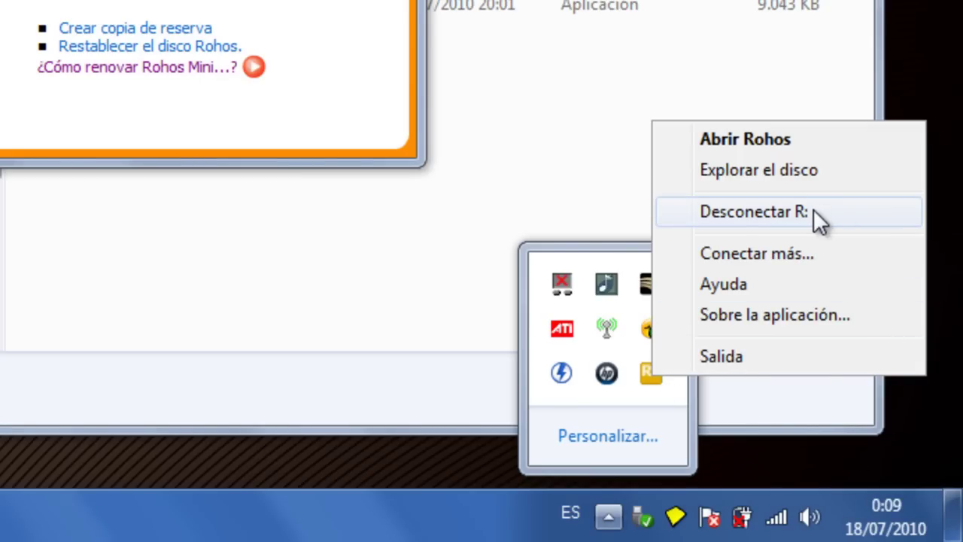
pyautogui.click(774, 170)
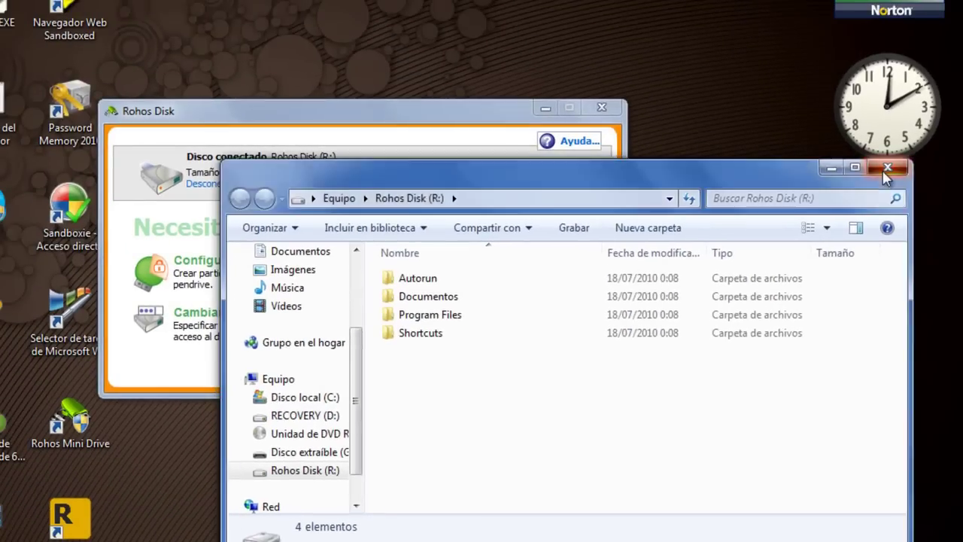
pyautogui.click(886, 169)
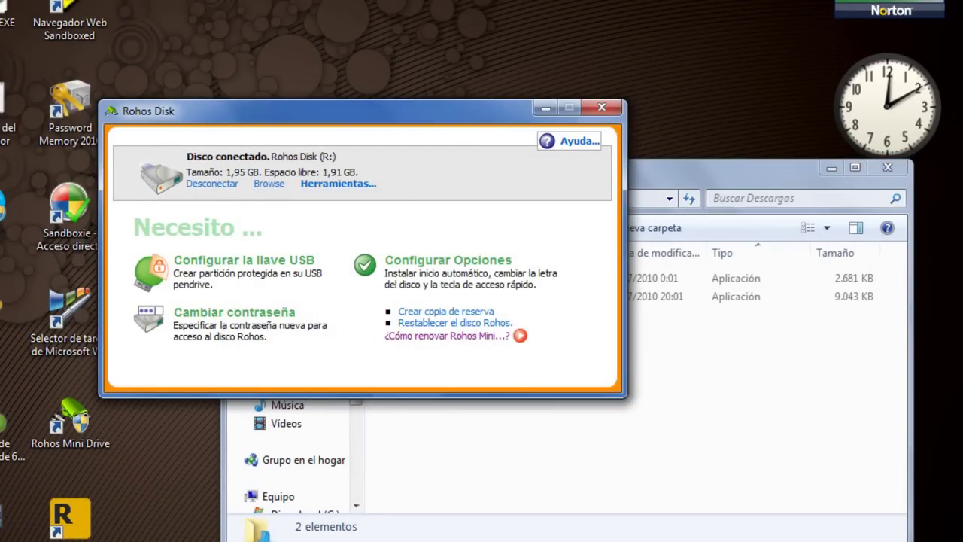
pyautogui.press('super')
pyautogui.click(62, 360)
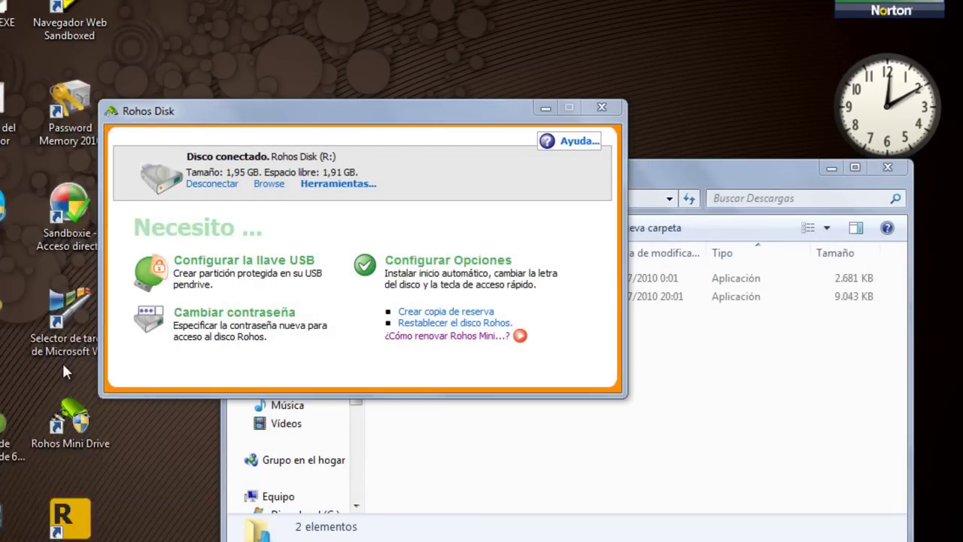
# - Open Rohos Disk (R:) from Equipo via Abrir to view its four folders, then close the window
pyautogui.moveTo(518, 380)
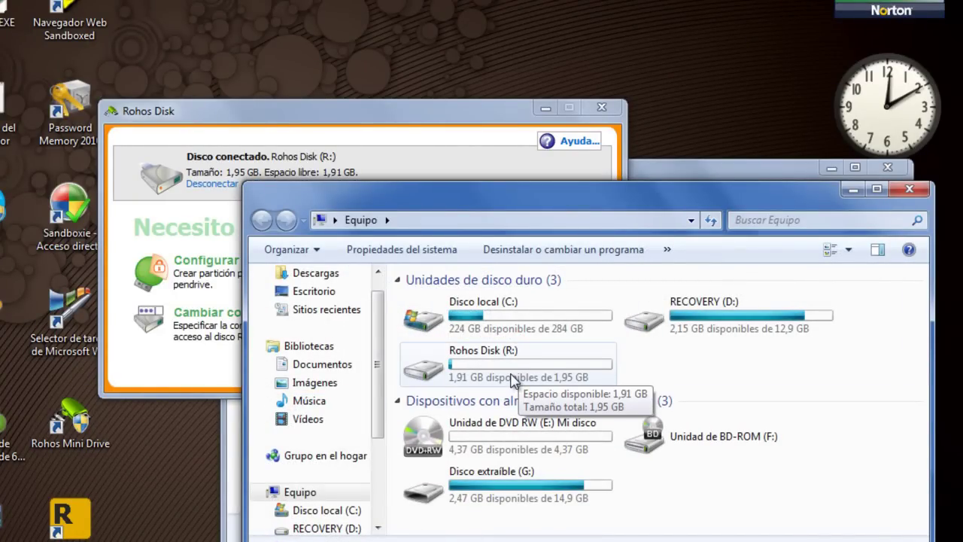
pyautogui.click(516, 376)
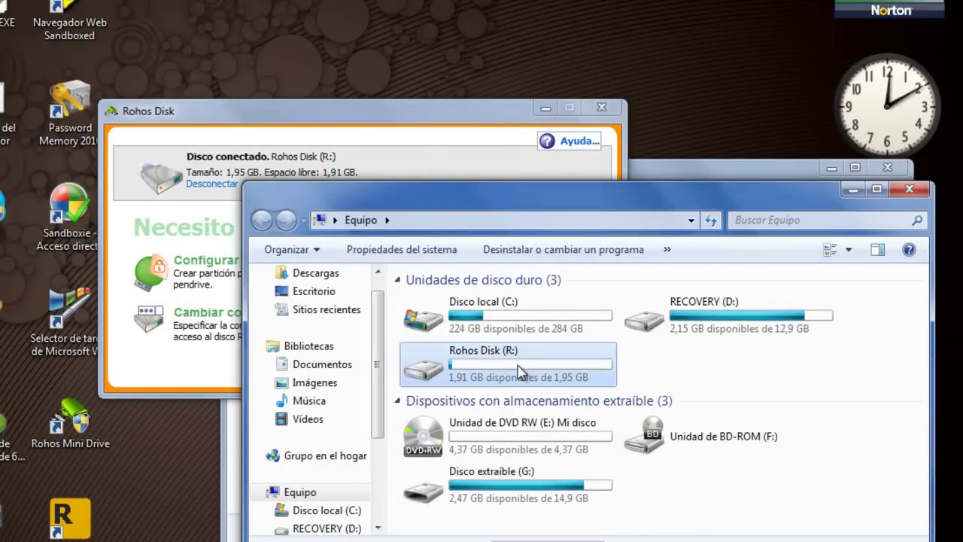
pyautogui.rightClick(519, 371)
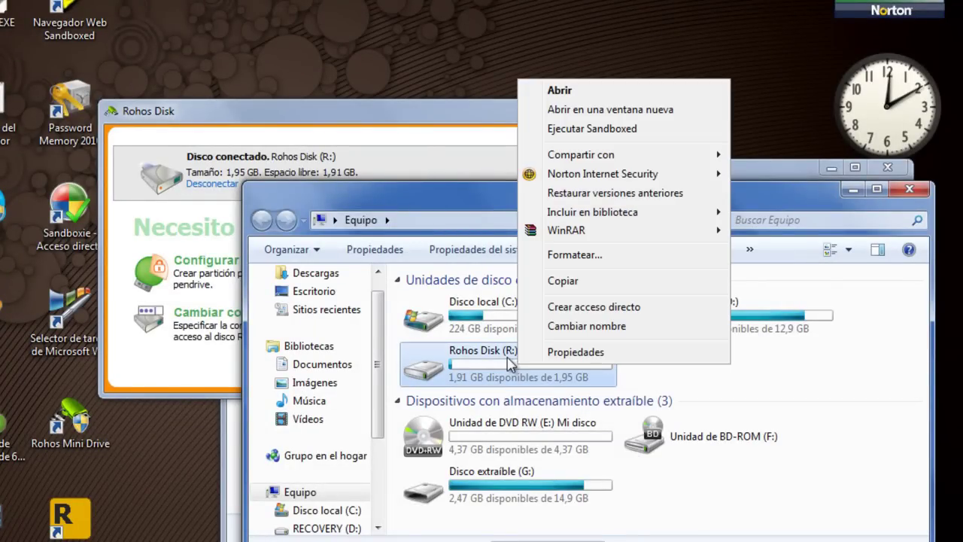
pyautogui.click(567, 91)
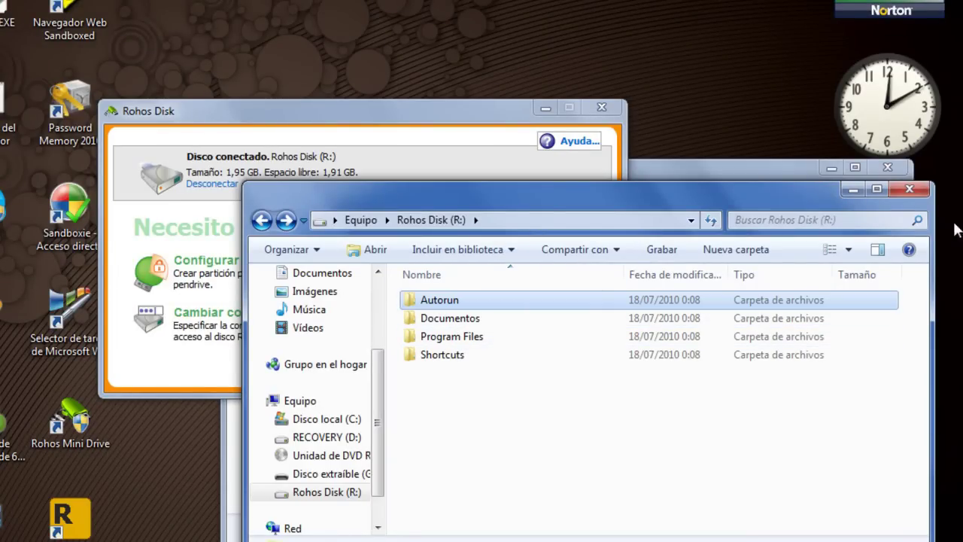
pyautogui.click(912, 191)
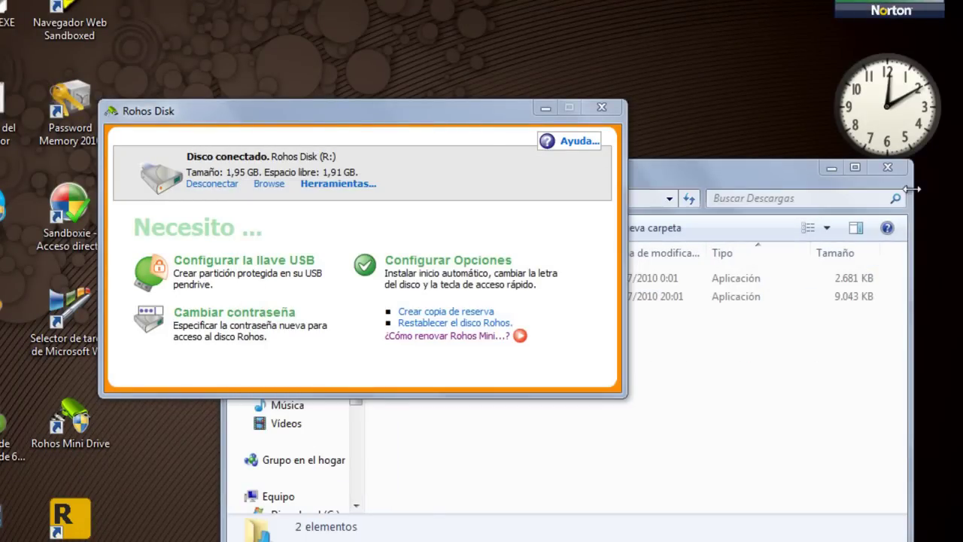
# - Check the Herramientas list, browse the encrypted disk in a new window, then close it and Descargas
pyautogui.click(341, 185)
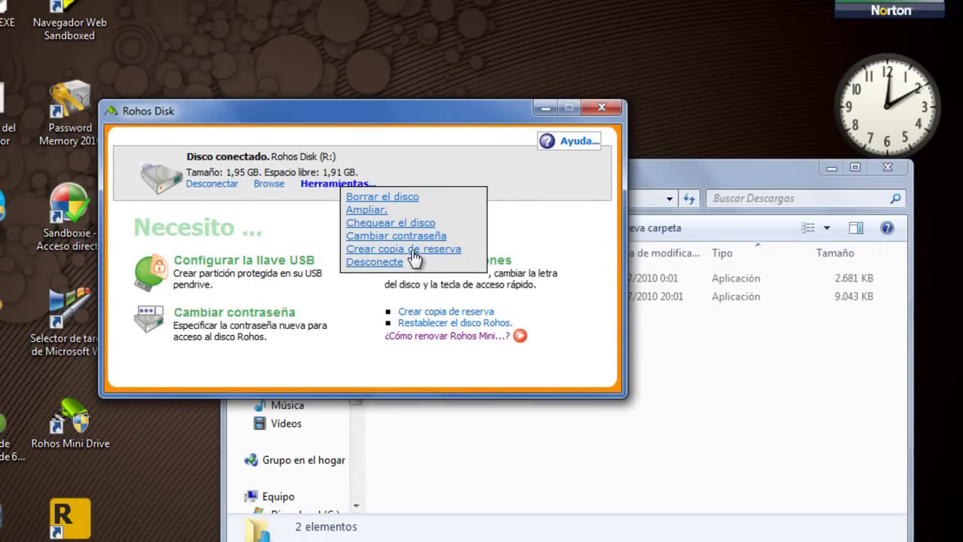
pyautogui.click(292, 239)
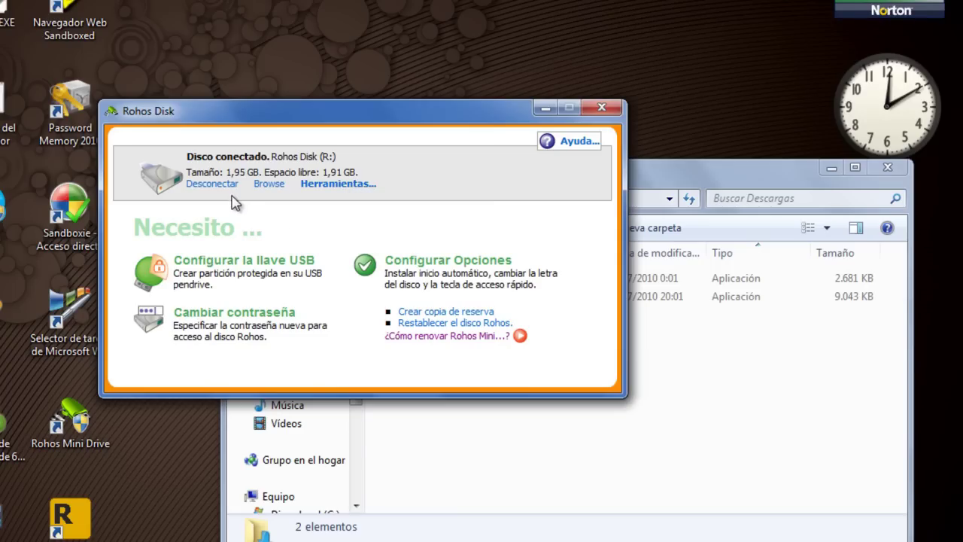
pyautogui.click(268, 185)
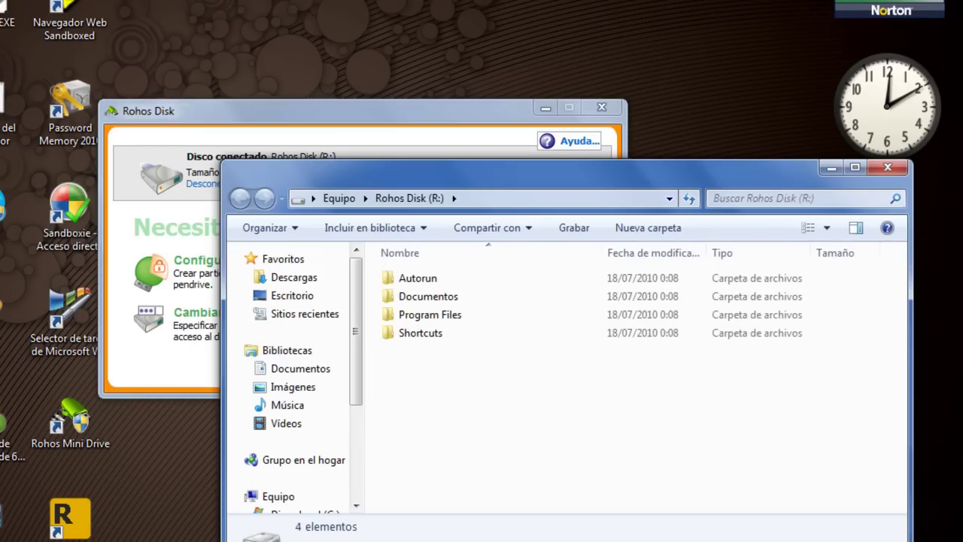
pyautogui.moveTo(725, 169); pyautogui.dragTo(675, 88)
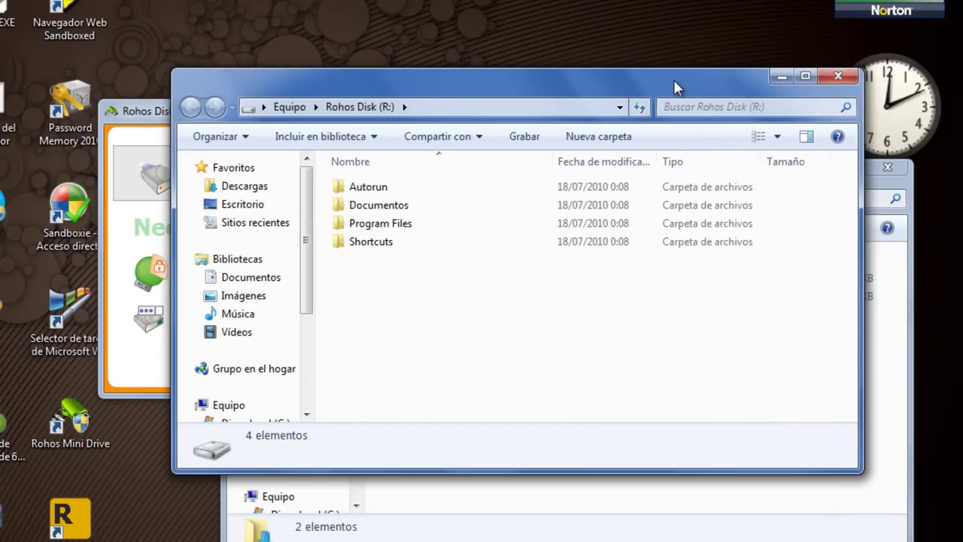
pyautogui.click(828, 80)
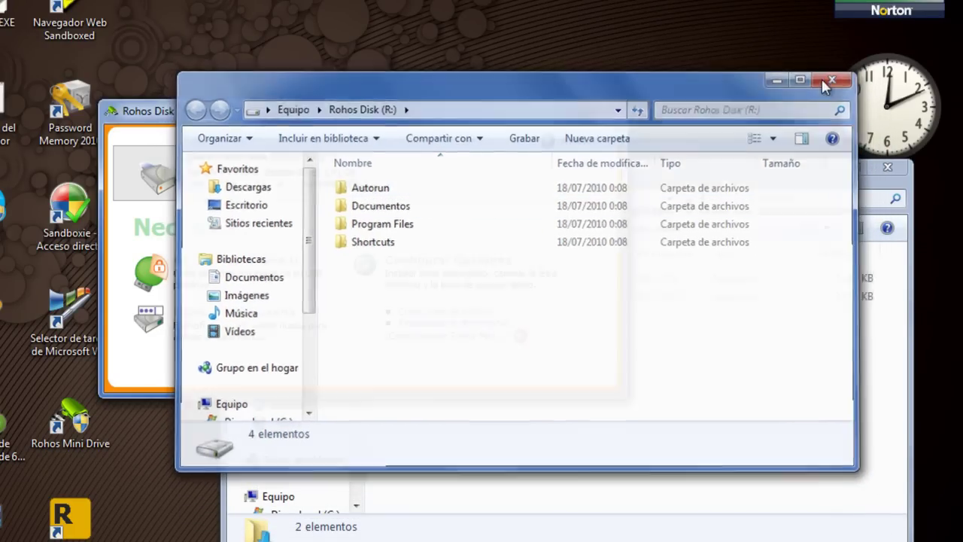
pyautogui.click(721, 185)
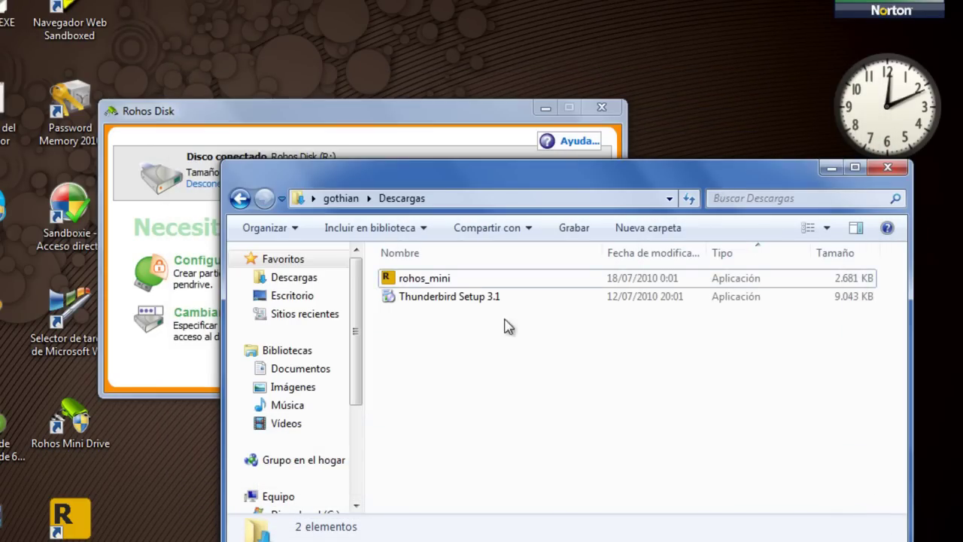
pyautogui.click(887, 168)
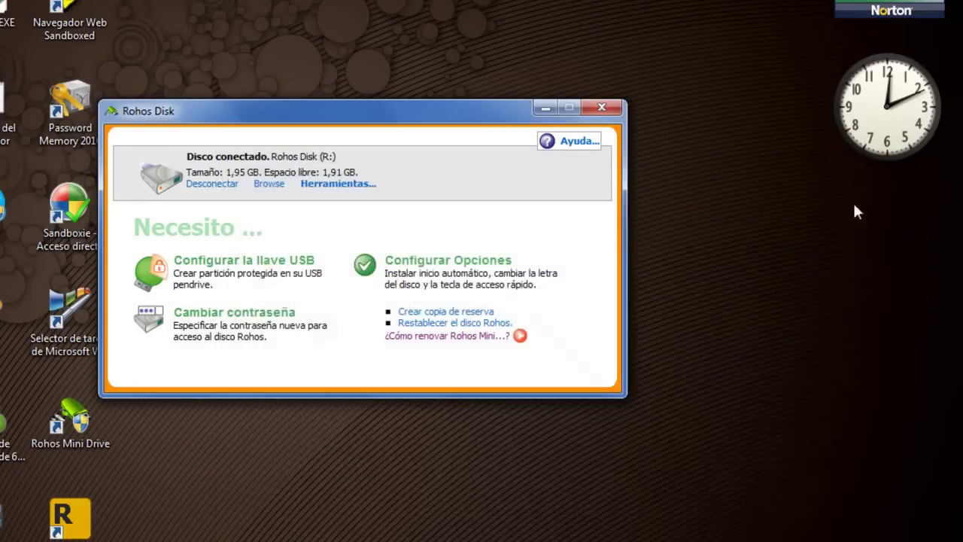
# - In Configurar Opciones, enable Desconectar todo cuando el usuario cierra sesión and confirm with OK
pyautogui.moveTo(412, 121); pyautogui.dragTo(548, 195)
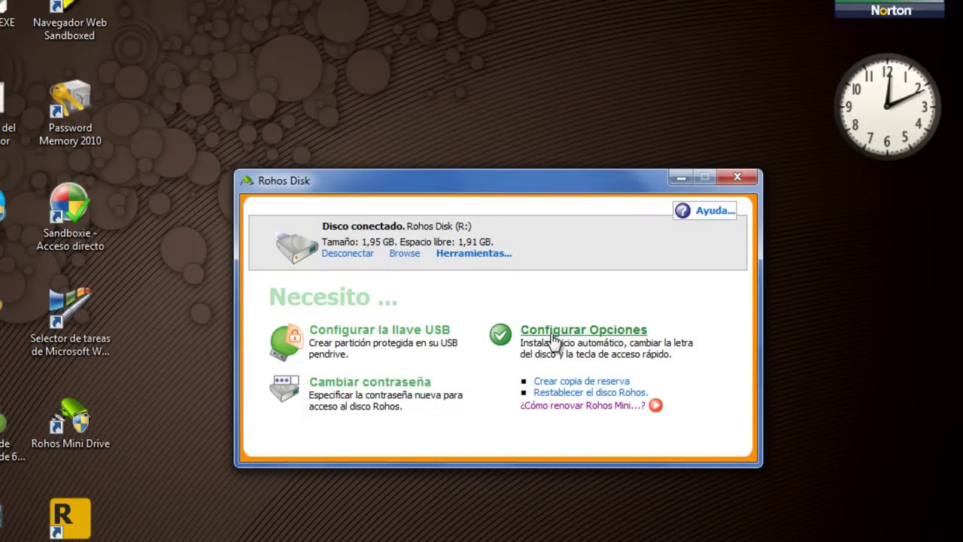
pyautogui.click(553, 338)
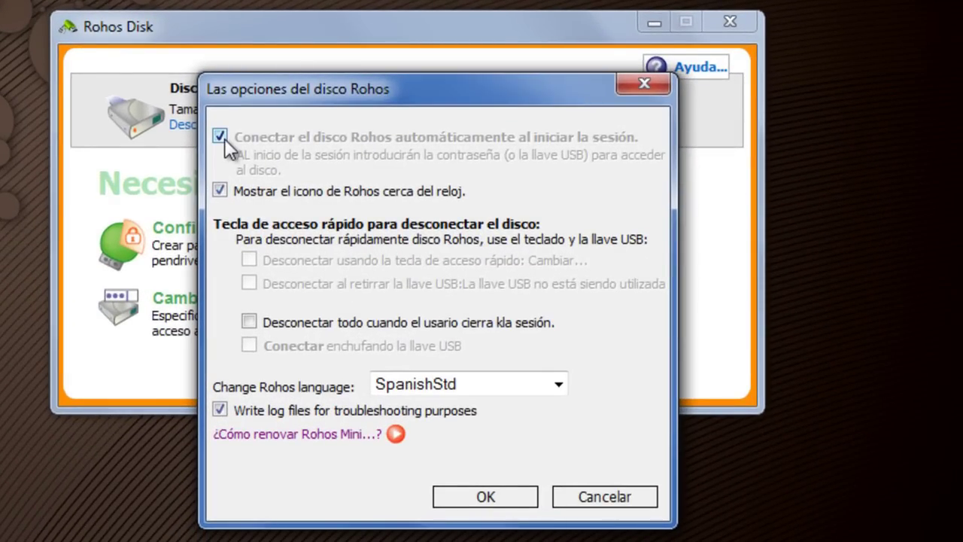
pyautogui.click(248, 322)
pyautogui.click(466, 498)
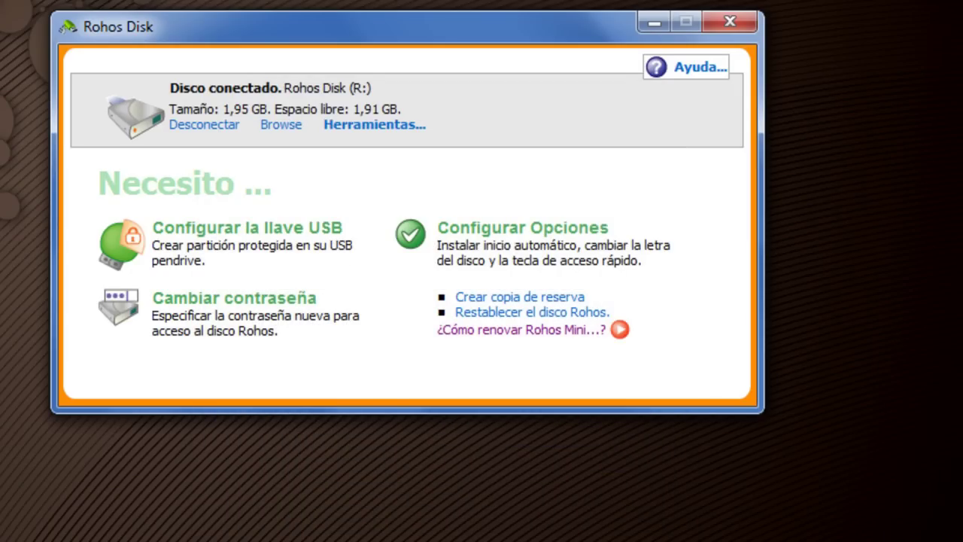
# - Open removable drive G: from Computer, check the Excel folder, and cut it to the clipboard
pyautogui.press('super')
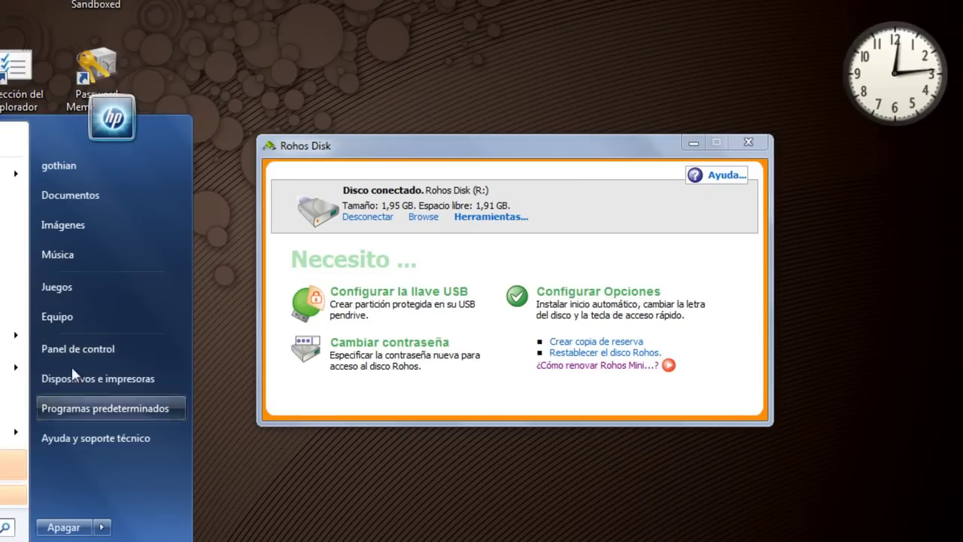
pyautogui.click(77, 314)
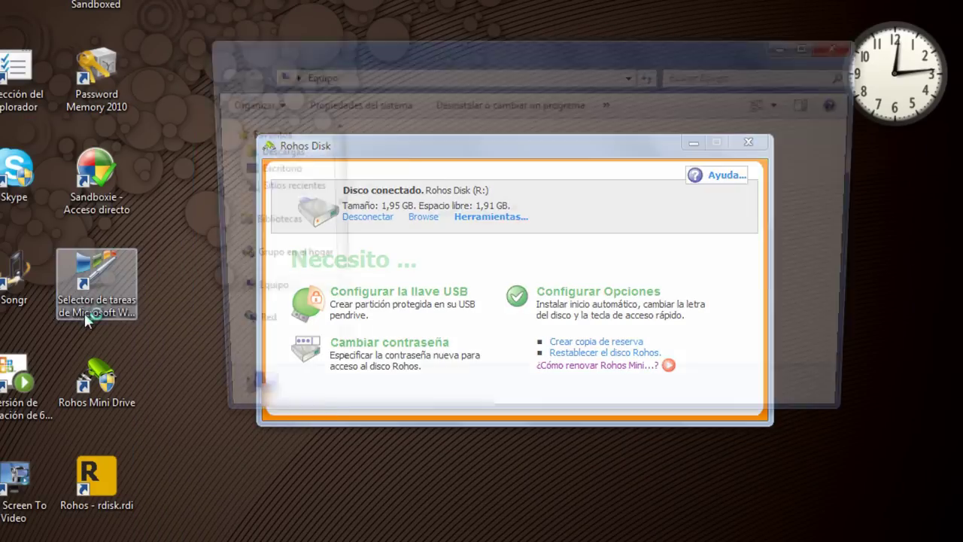
pyautogui.doubleClick(427, 328)
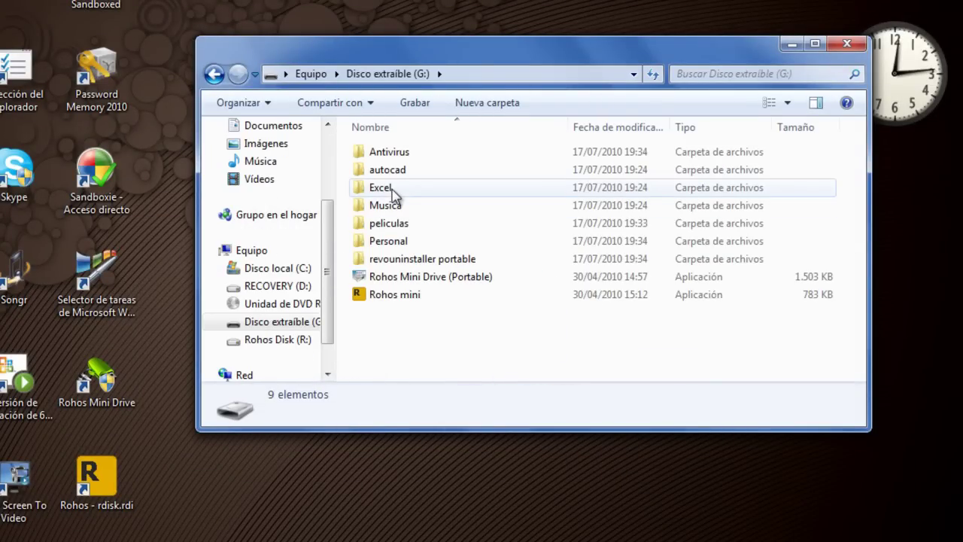
pyautogui.doubleClick(393, 189)
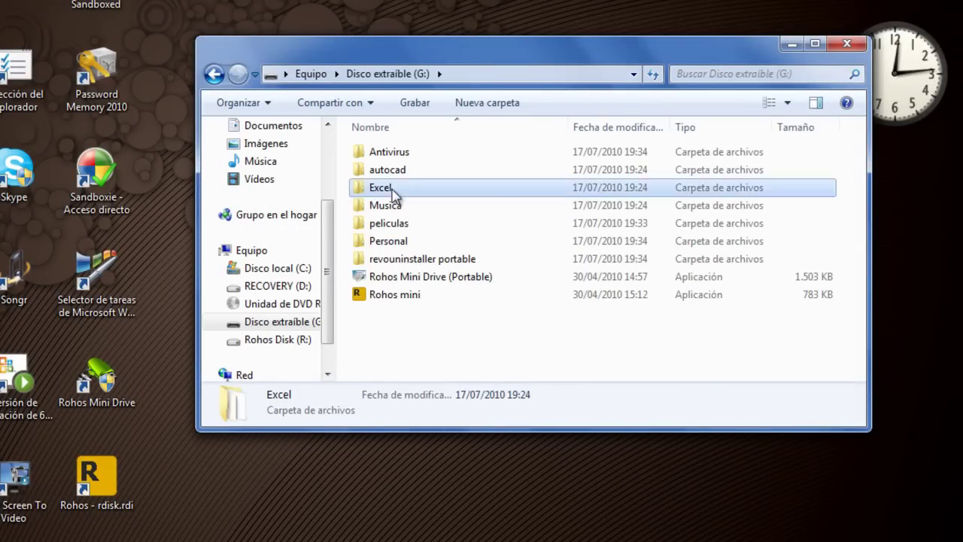
pyautogui.click(215, 75)
pyautogui.rightClick(407, 191)
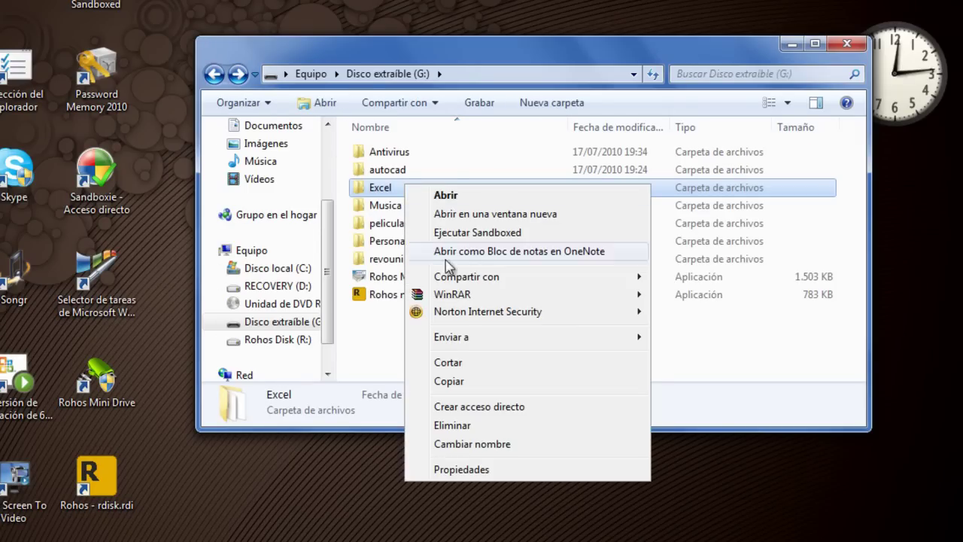
pyautogui.click(455, 365)
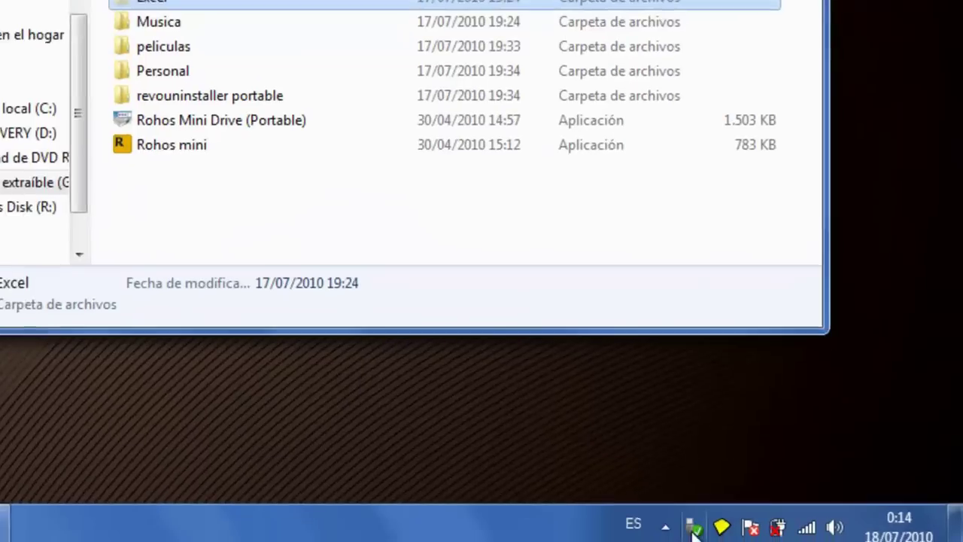
# - Browse the Rohos Disk from the tray menu and paste the Excel folder into Documentos
pyautogui.click(652, 521)
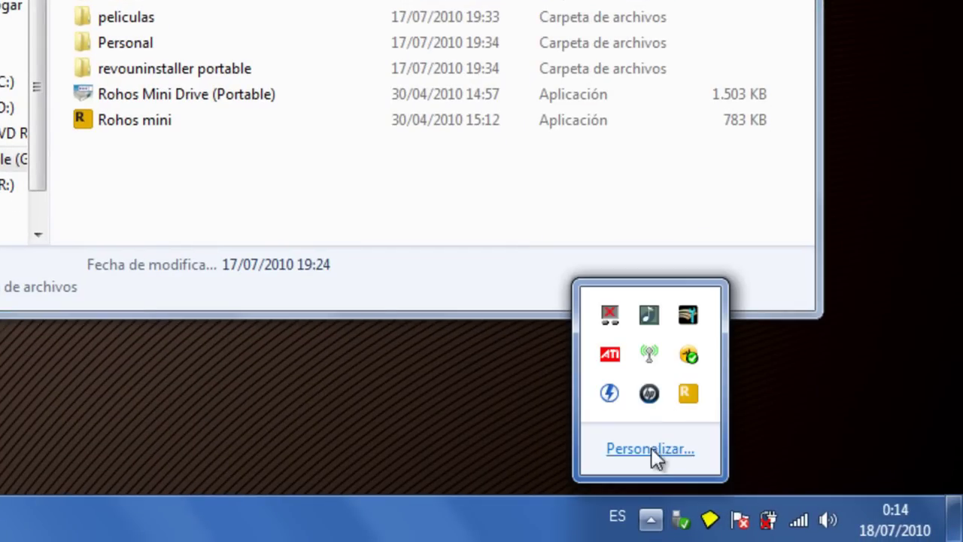
pyautogui.rightClick(683, 393)
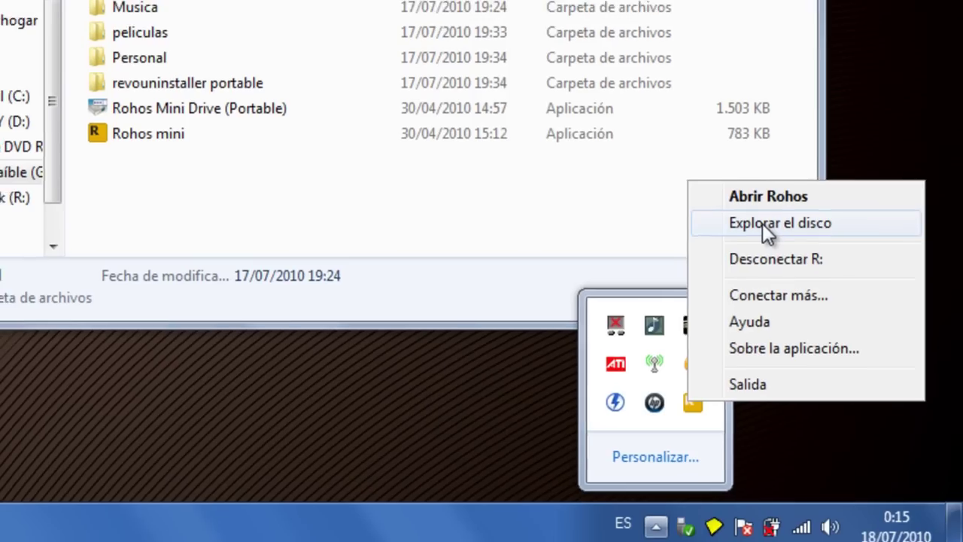
pyautogui.click(760, 214)
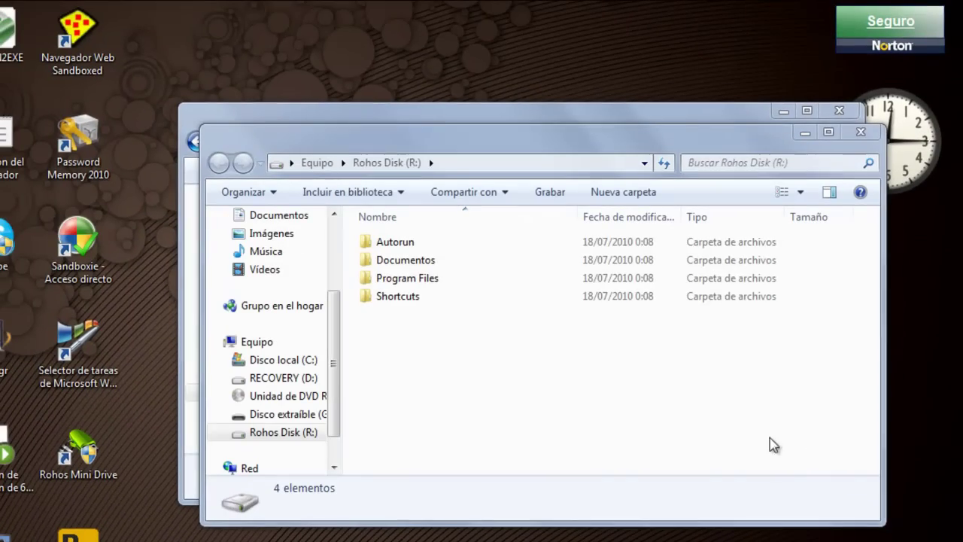
pyautogui.doubleClick(425, 261)
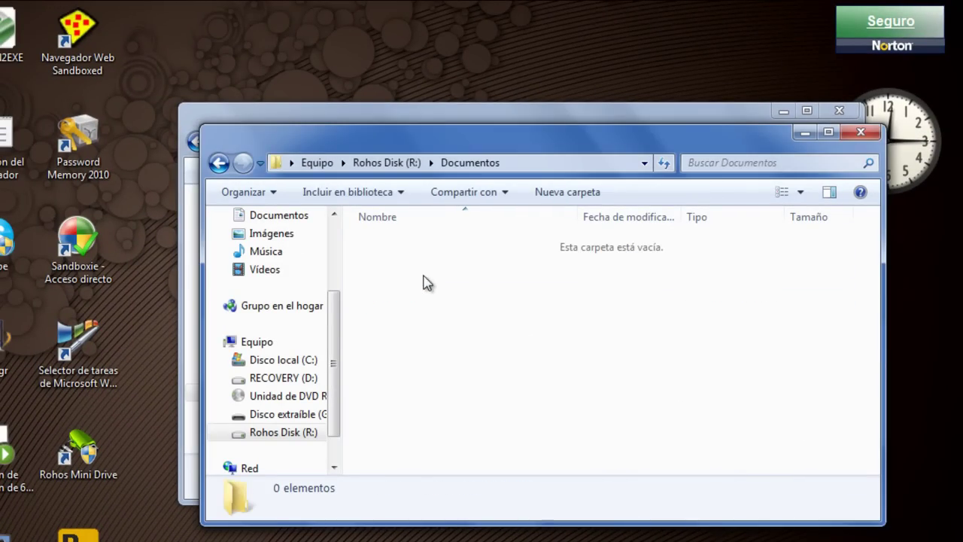
pyautogui.rightClick(425, 280)
pyautogui.click(467, 420)
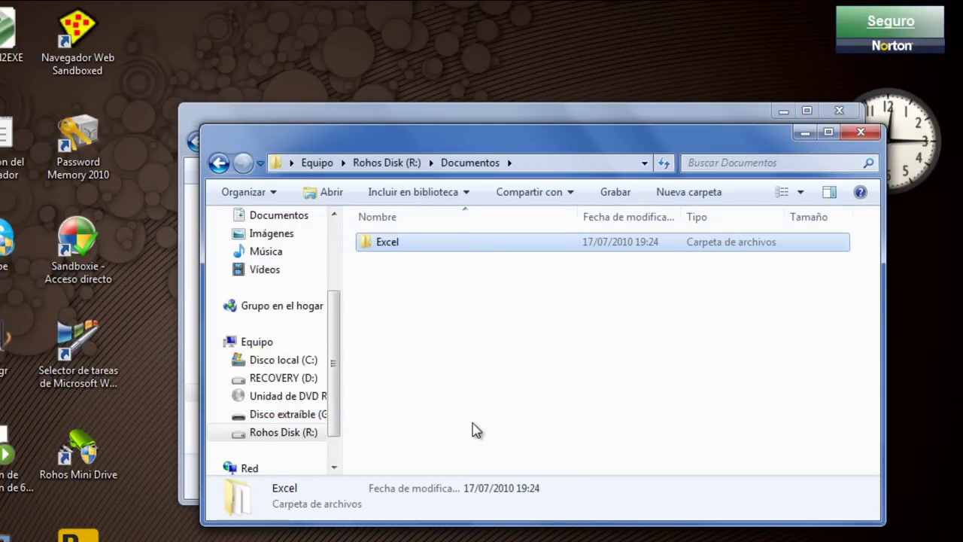
# - Check the pasted Excel folder's templates, return to the Rohos Disk root, and close the window
pyautogui.doubleClick(401, 253)
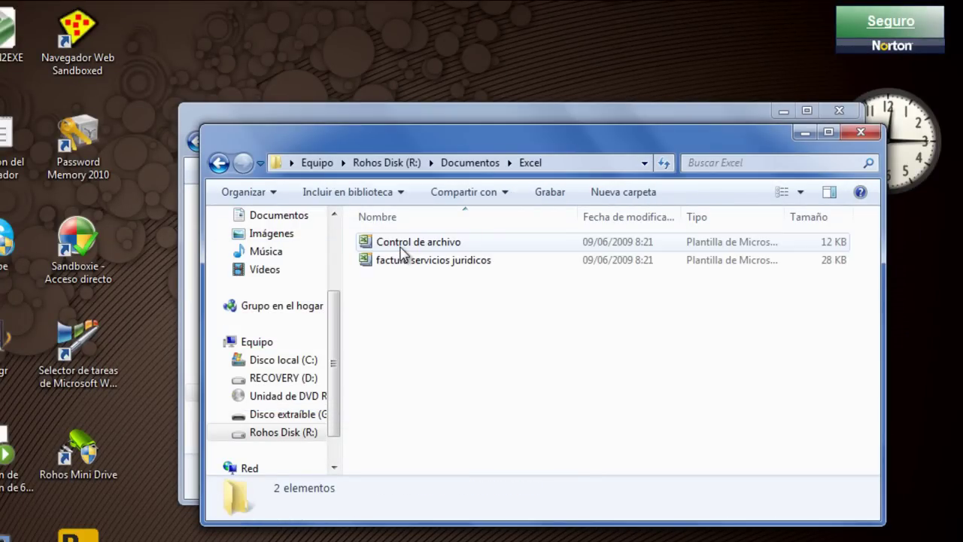
pyautogui.click(404, 269)
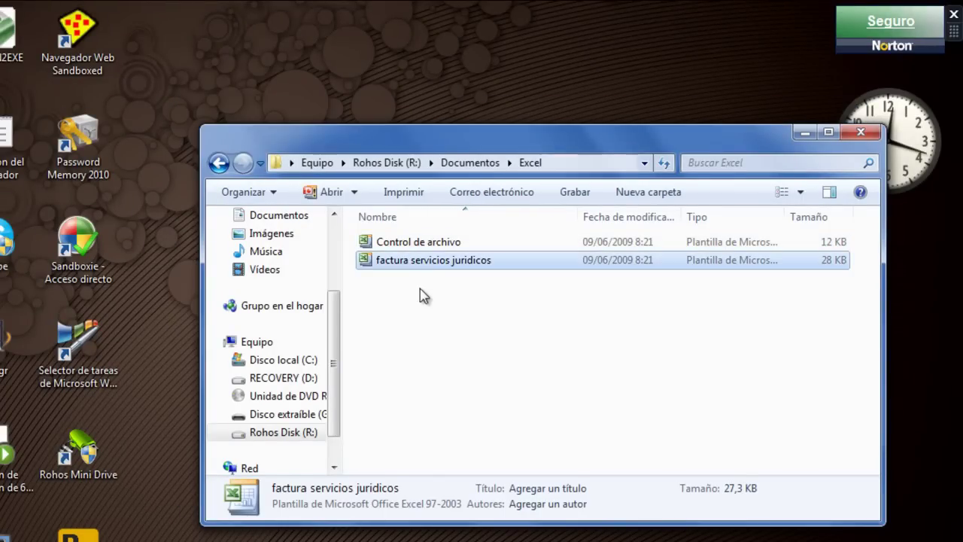
pyautogui.click(219, 163)
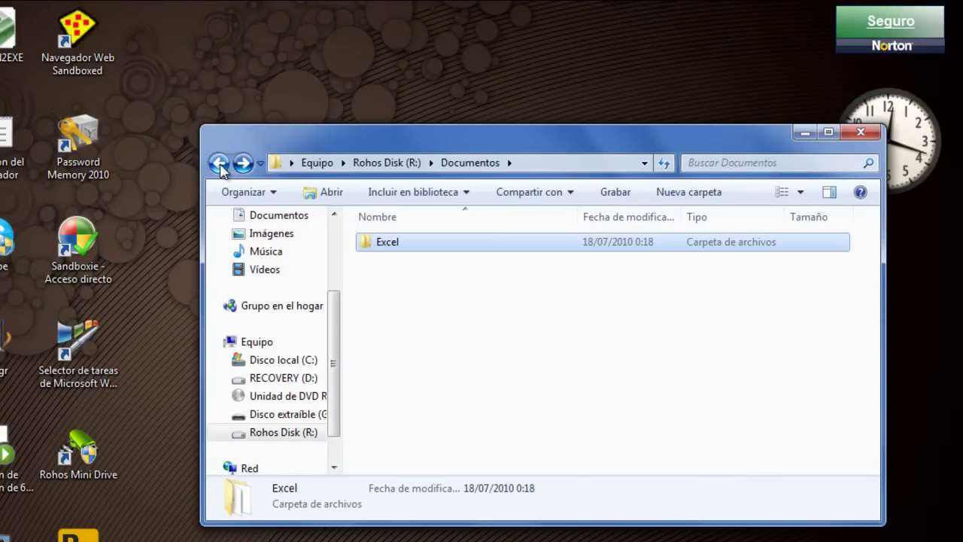
pyautogui.click(219, 163)
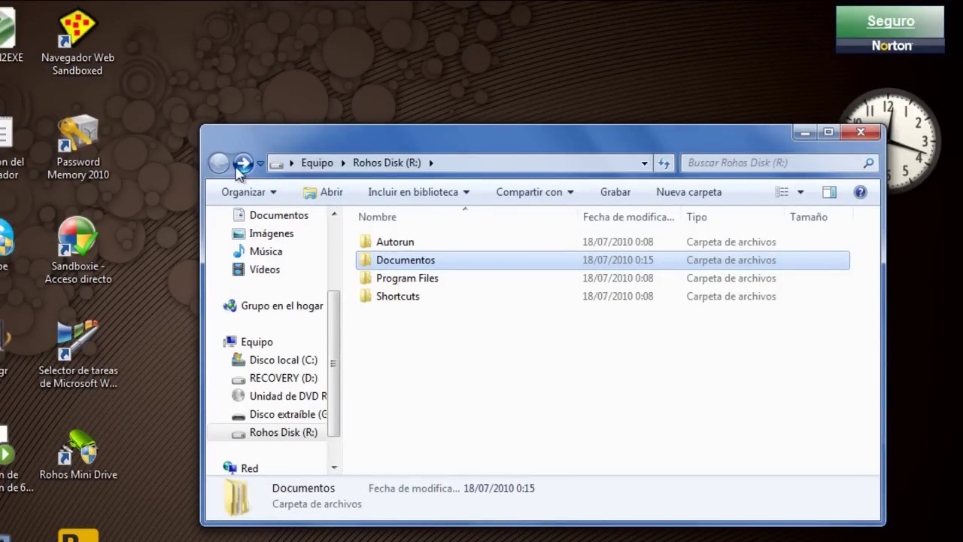
pyautogui.click(861, 133)
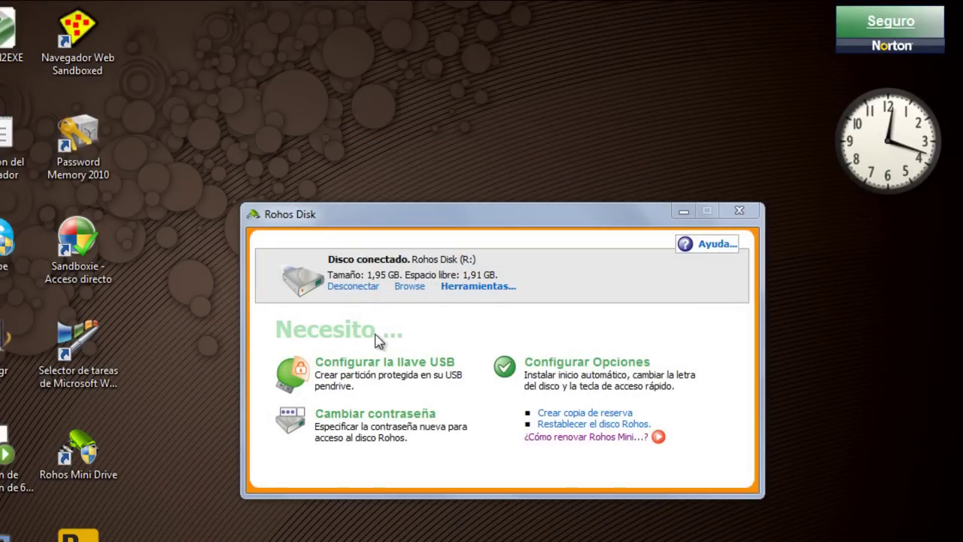
# - Disconnect Rohos Disk (R:), confirming Sí despite files in use, and verify its status in the tray menu
pyautogui.click(351, 292)
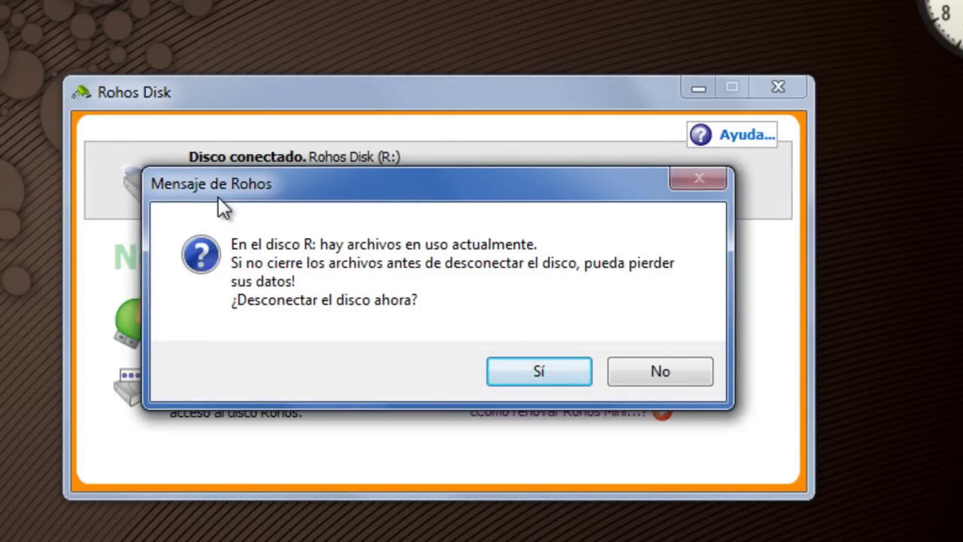
pyautogui.click(540, 371)
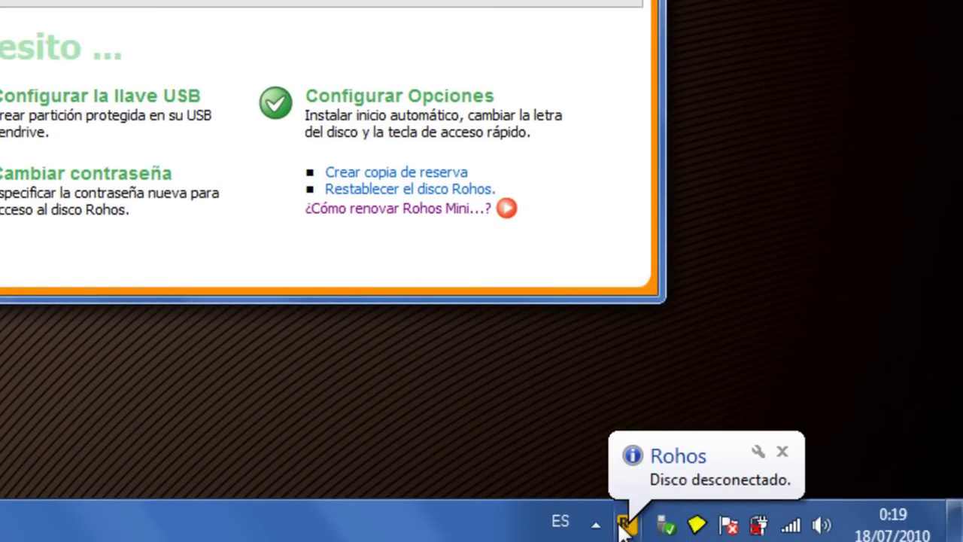
pyautogui.click(654, 477)
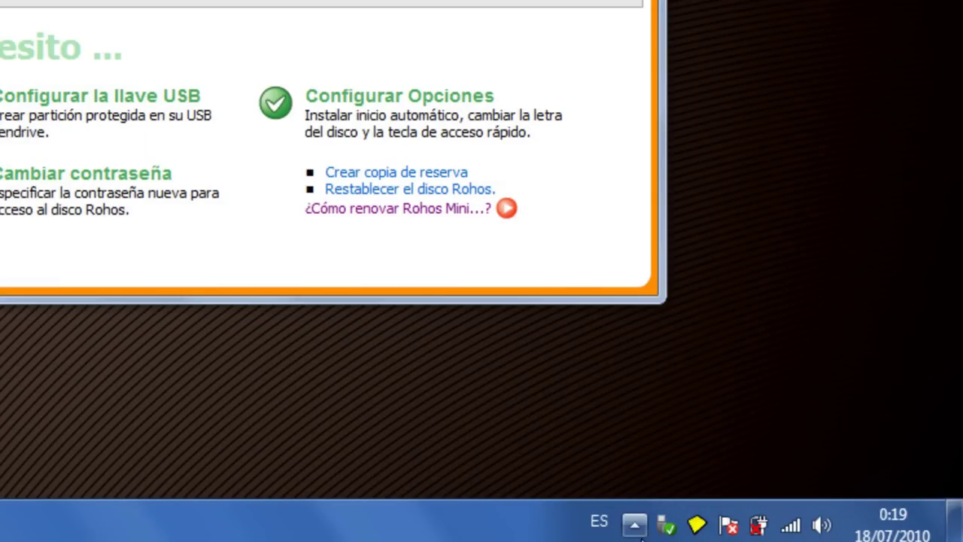
pyautogui.click(634, 524)
pyautogui.rightClick(672, 396)
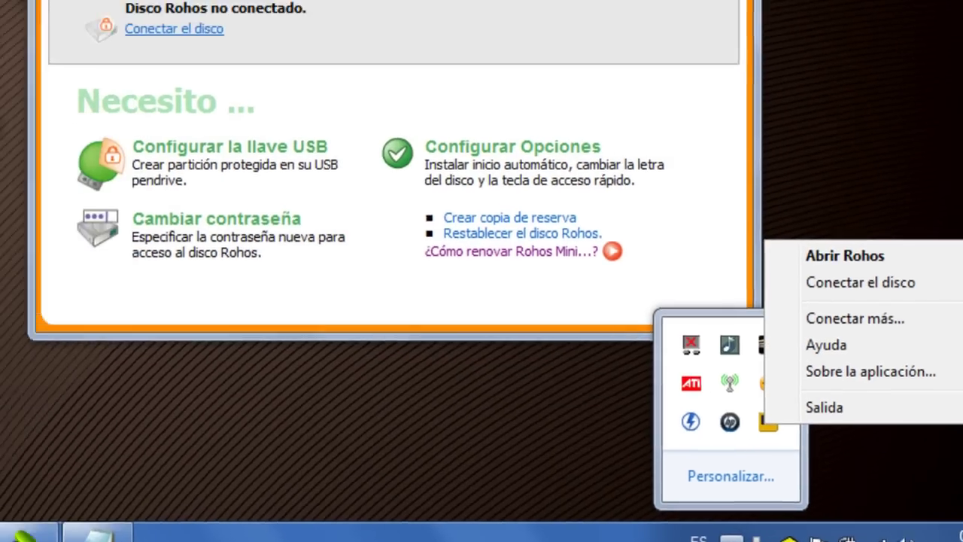
pyautogui.press('super')
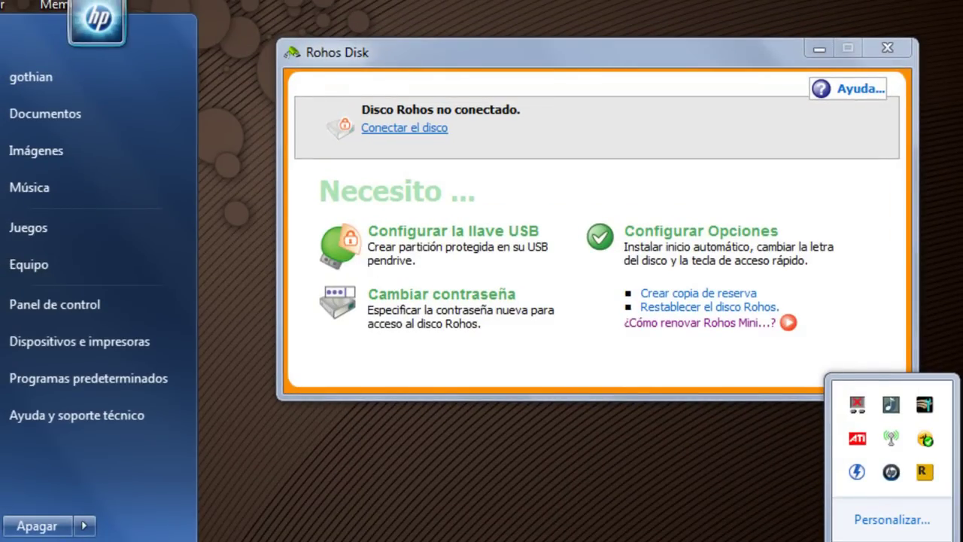
# - Eject Disco extraíble (G:) with Expulsar and Continuar after the tray safe-removal attempt fails
pyautogui.click(57, 263)
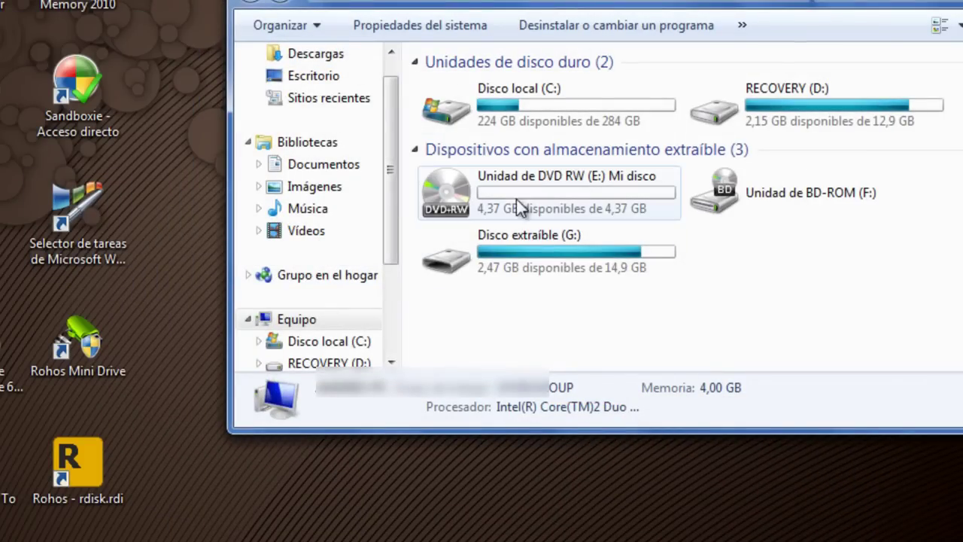
pyautogui.click(551, 250)
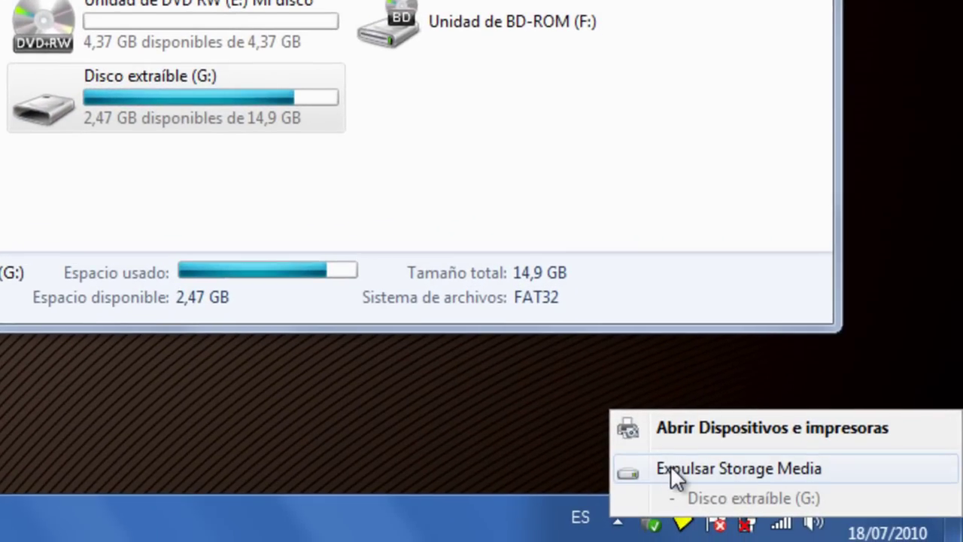
pyautogui.click(671, 468)
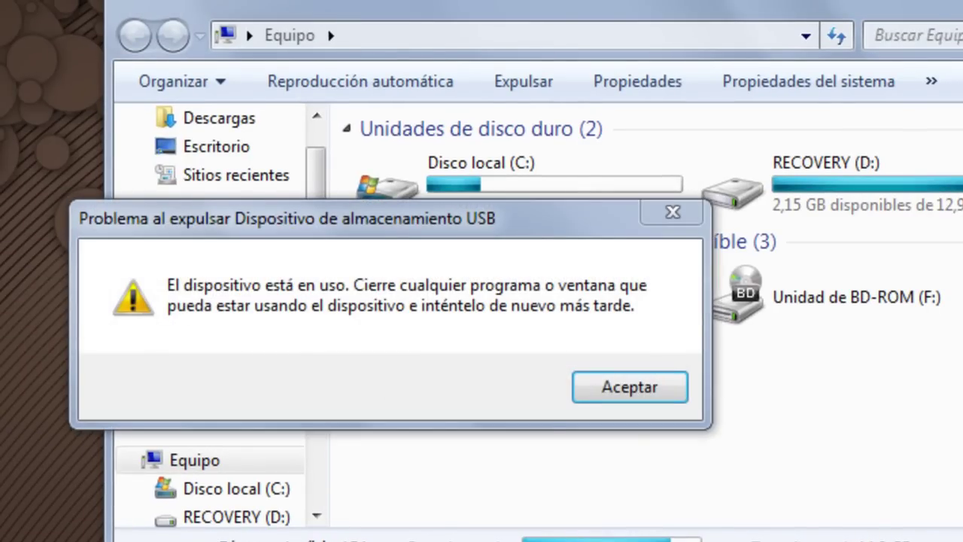
pyautogui.click(627, 383)
pyautogui.click(588, 386)
pyautogui.rightClick(588, 386)
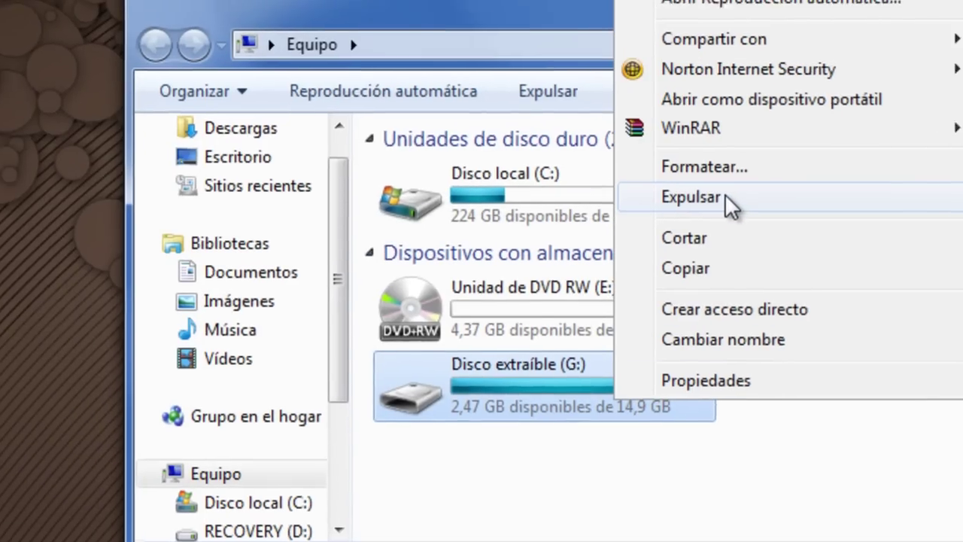
pyautogui.click(699, 190)
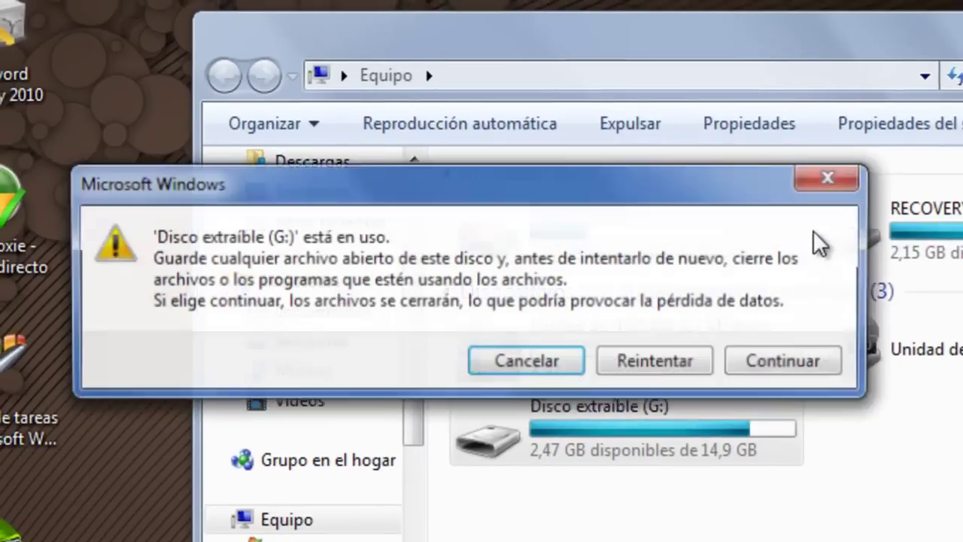
pyautogui.click(816, 365)
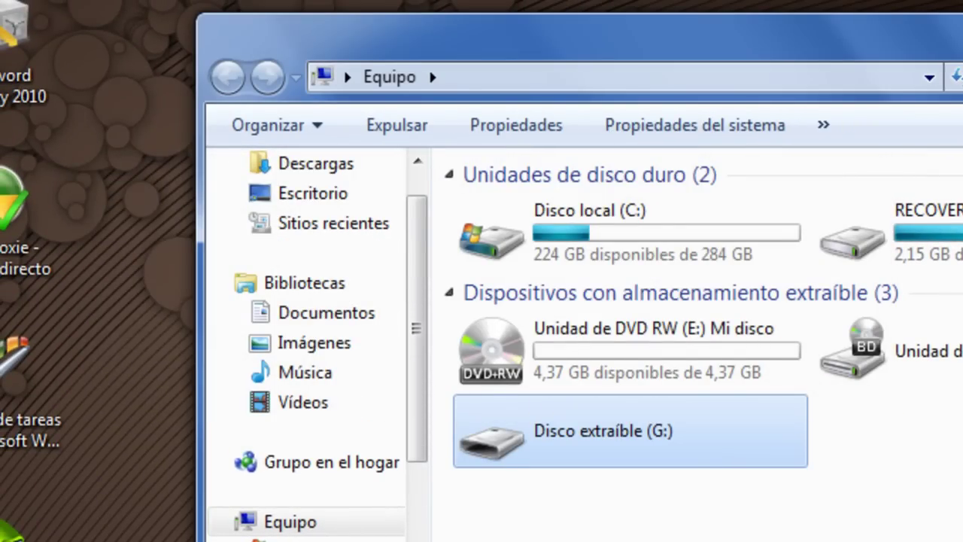
pyautogui.click(30, 440)
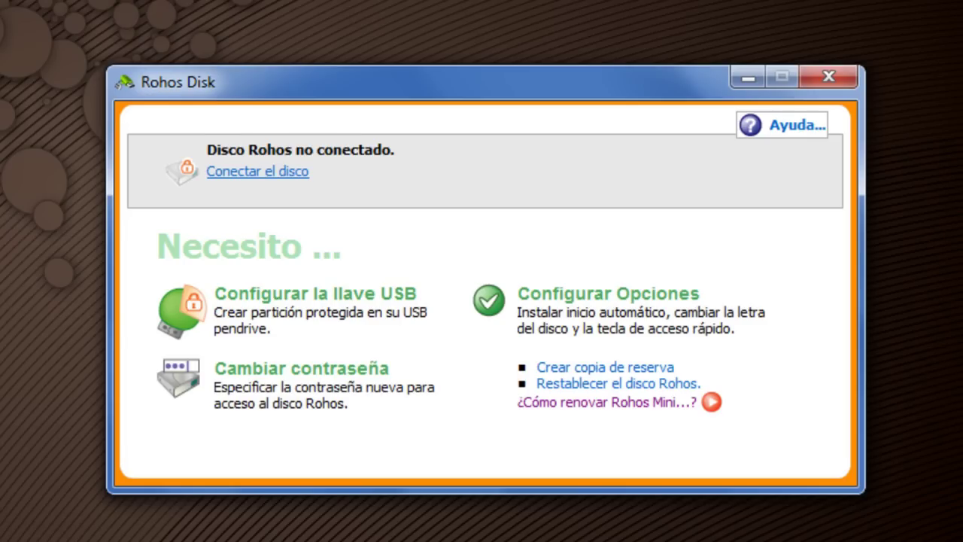
# - Close the Rohos Disk window and, on the other PC, open drive K:'s files via AutoPlay
pyautogui.click(828, 78)
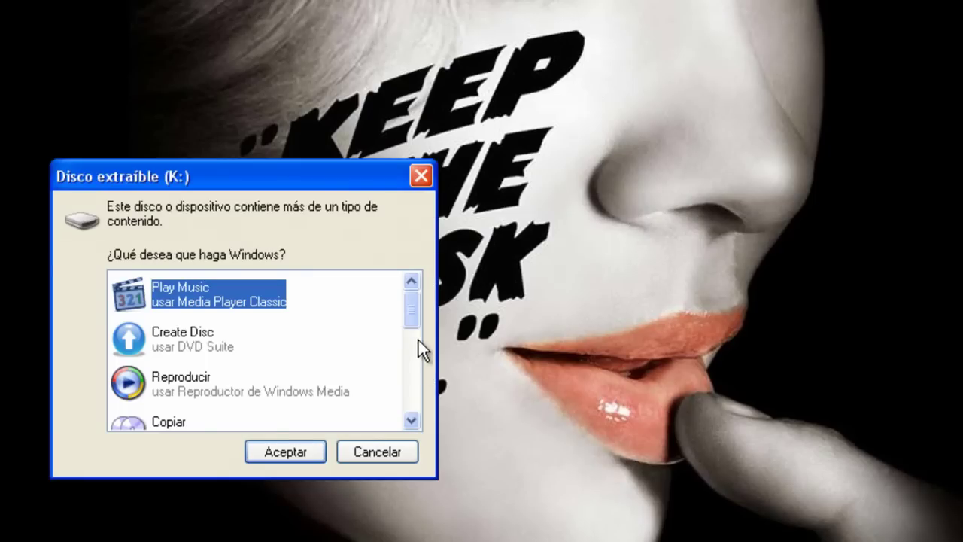
pyautogui.moveTo(419, 340); pyautogui.dragTo(419, 403)
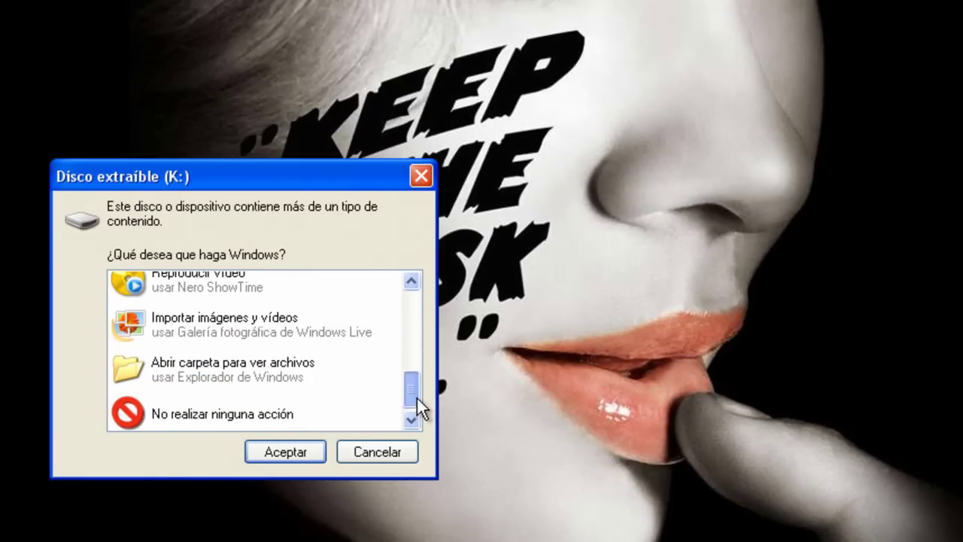
pyautogui.click(250, 368)
pyautogui.click(308, 457)
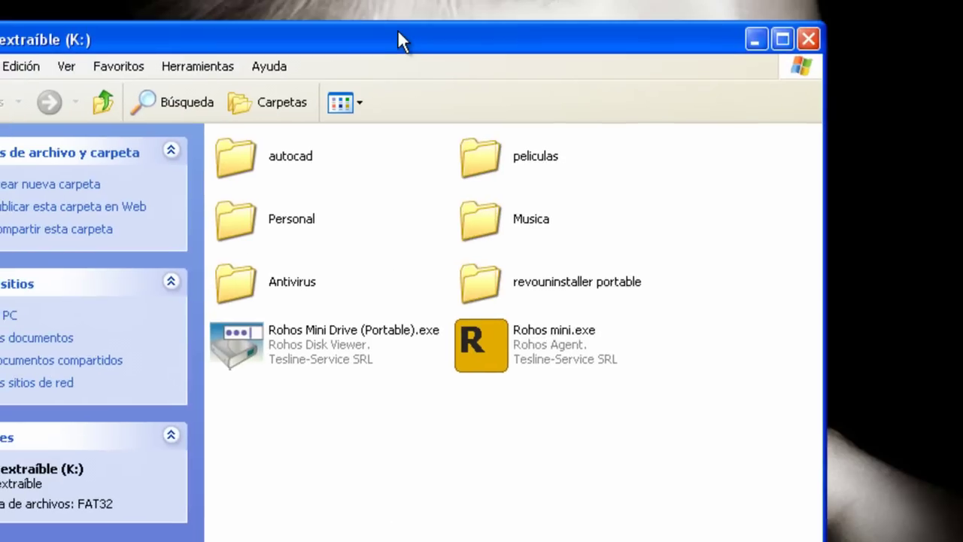
pyautogui.moveTo(397, 29); pyautogui.dragTo(452, 29)
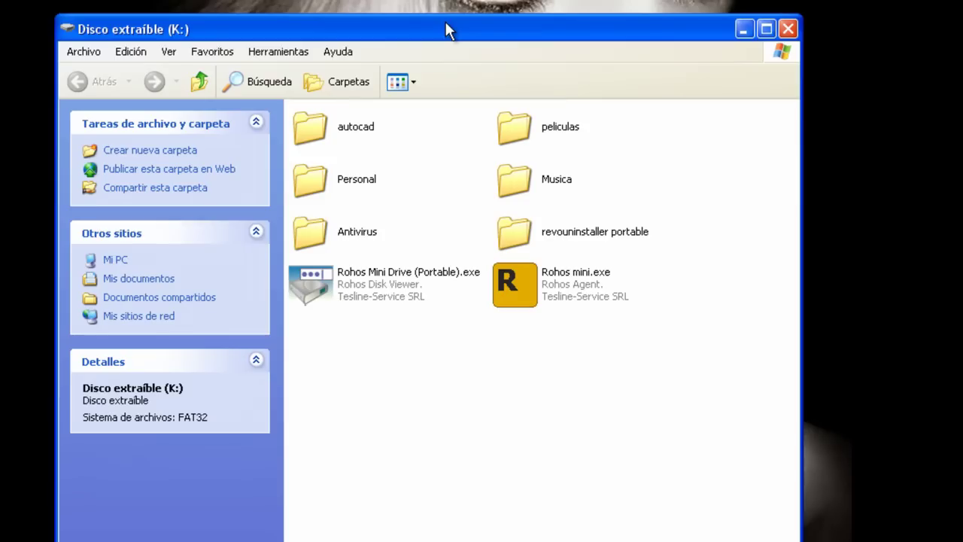
# - Launch Rohos Mini Drive (Portable).exe and unlock the rdisk.rdi partition with the disk password
pyautogui.doubleClick(378, 276)
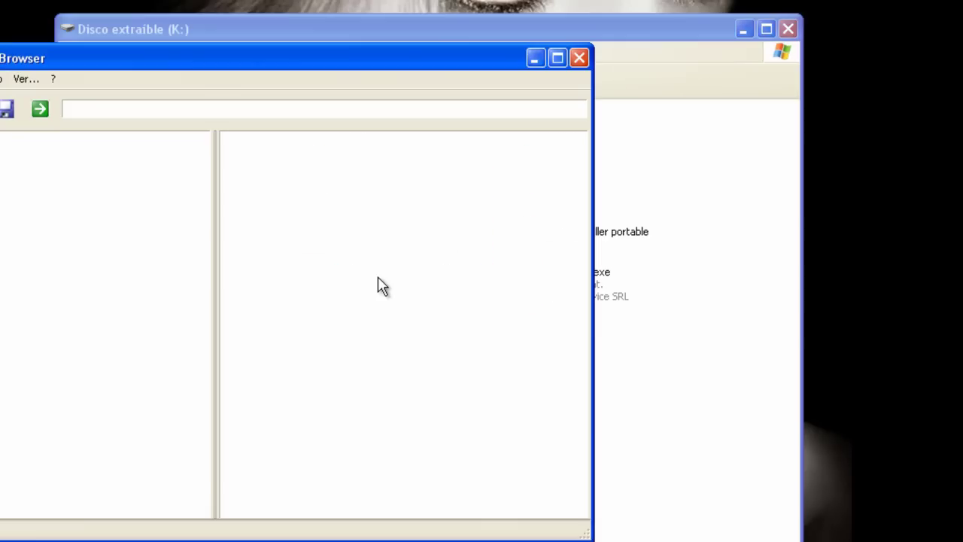
pyautogui.moveTo(112, 67); pyautogui.dragTo(273, 124)
pyautogui.click(100, 141)
pyautogui.click(105, 178)
pyautogui.click(203, 271)
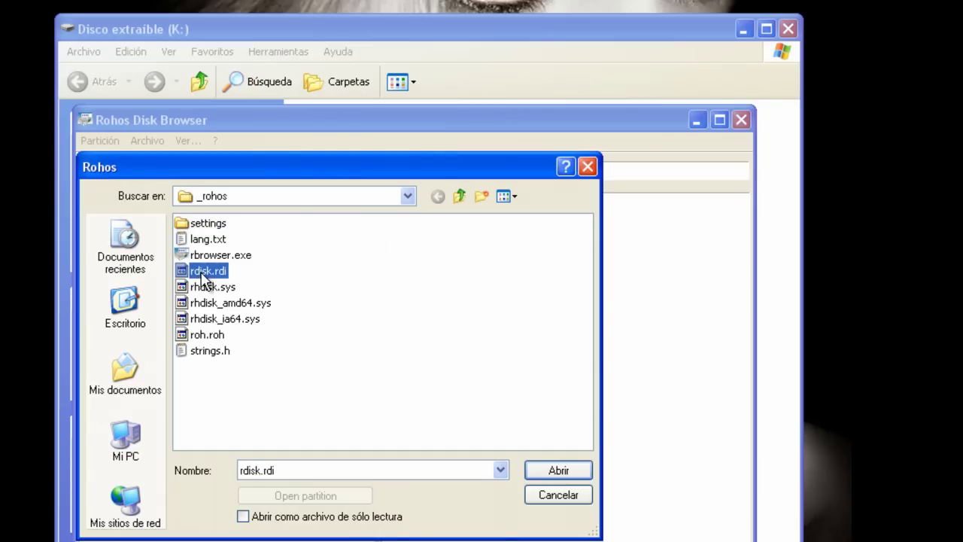
pyautogui.click(542, 470)
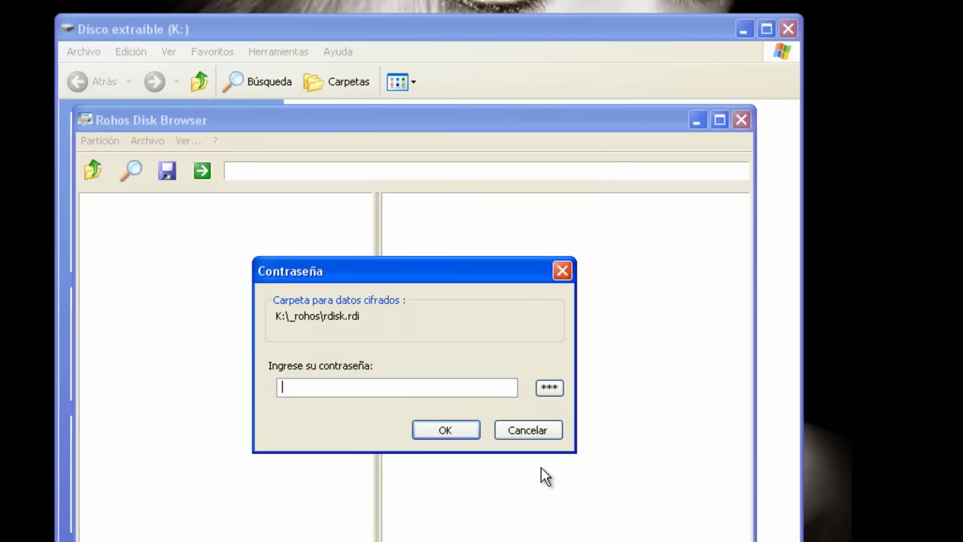
pyautogui.write('********')
pyautogui.click(454, 431)
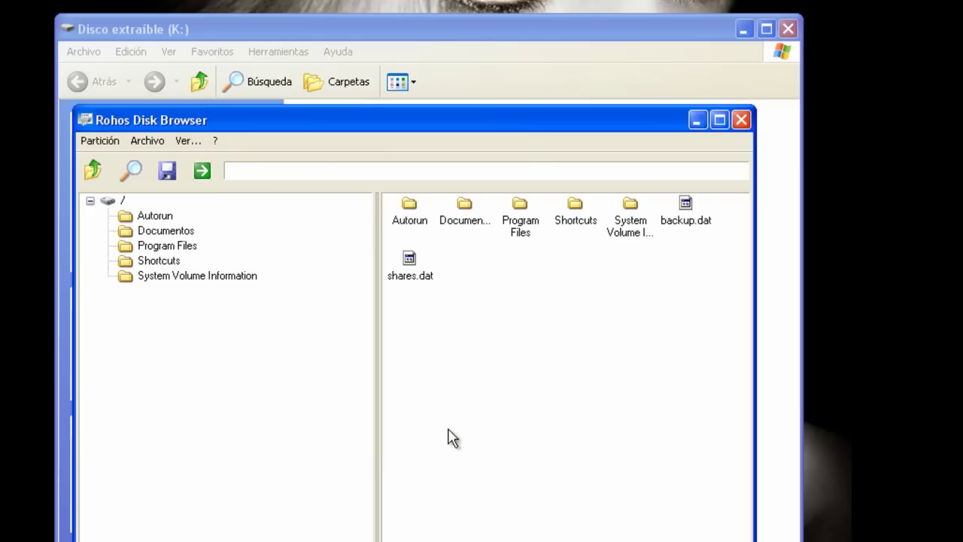
# - Switch to List view and browse Documentos > Excel to its two .xltx templates
pyautogui.click(186, 142)
pyautogui.click(215, 161)
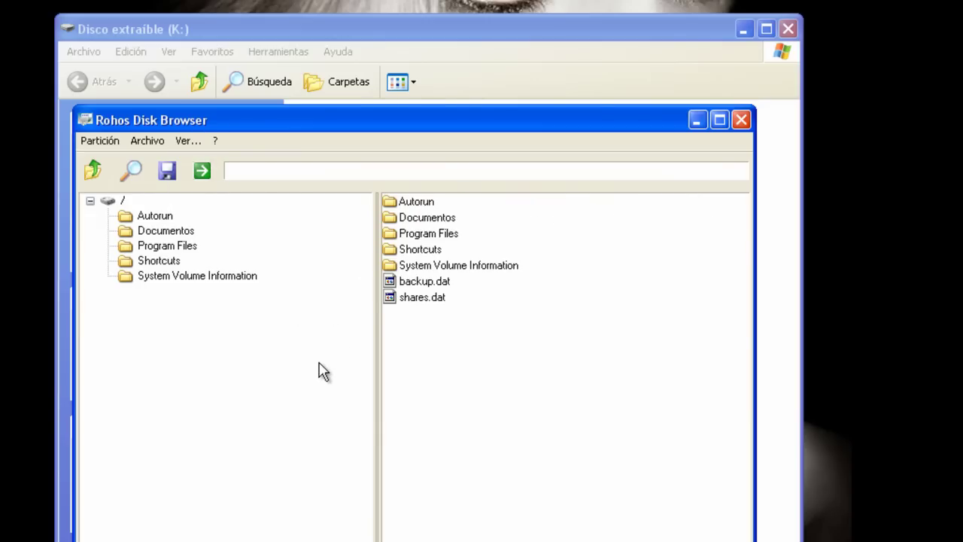
pyautogui.click(126, 234)
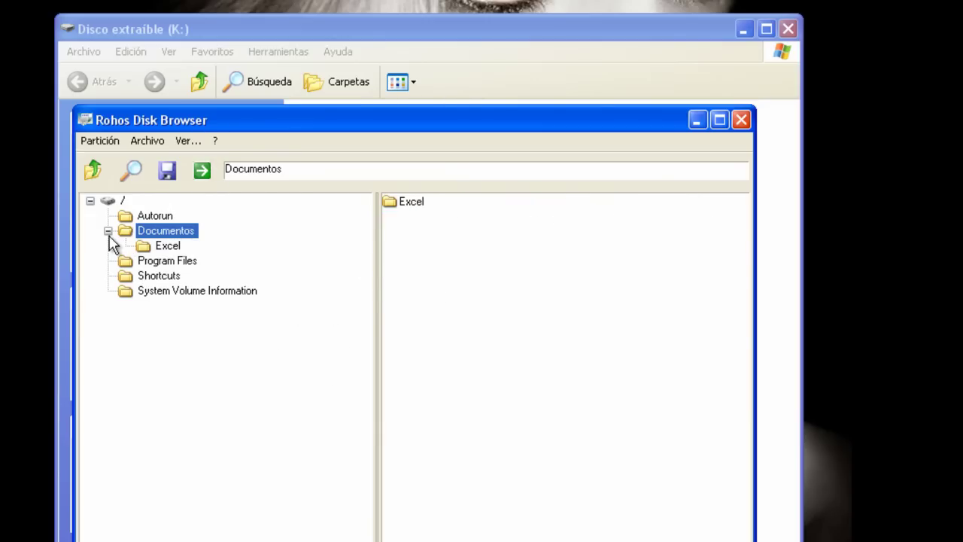
pyautogui.click(145, 249)
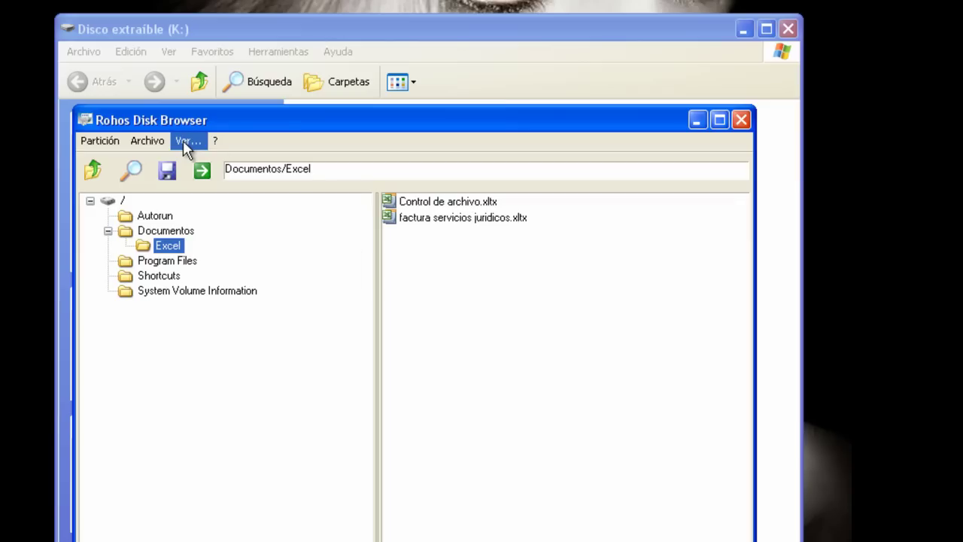
pyautogui.click(439, 203)
pyautogui.click(436, 220)
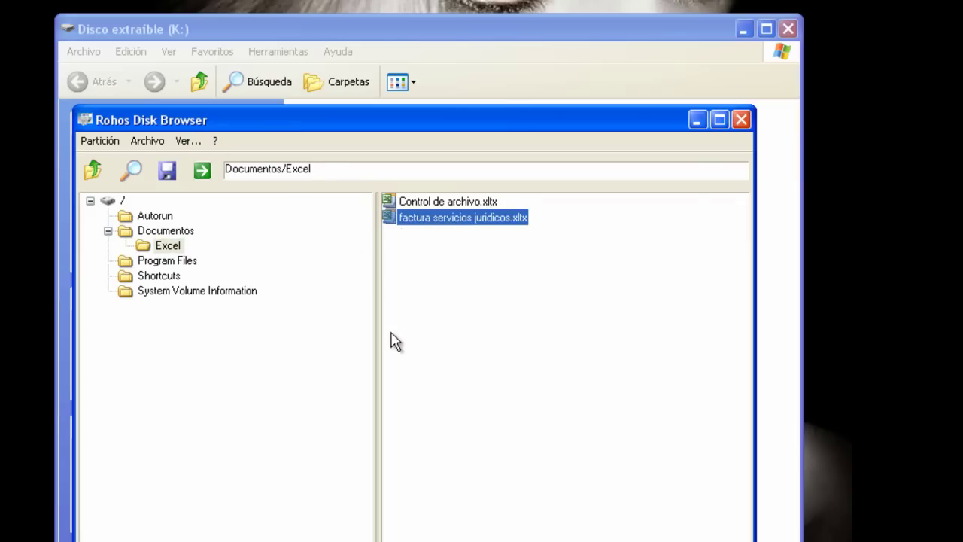
pyautogui.click(337, 322)
# - Review the partition's Características properties, then close them
pyautogui.click(97, 142)
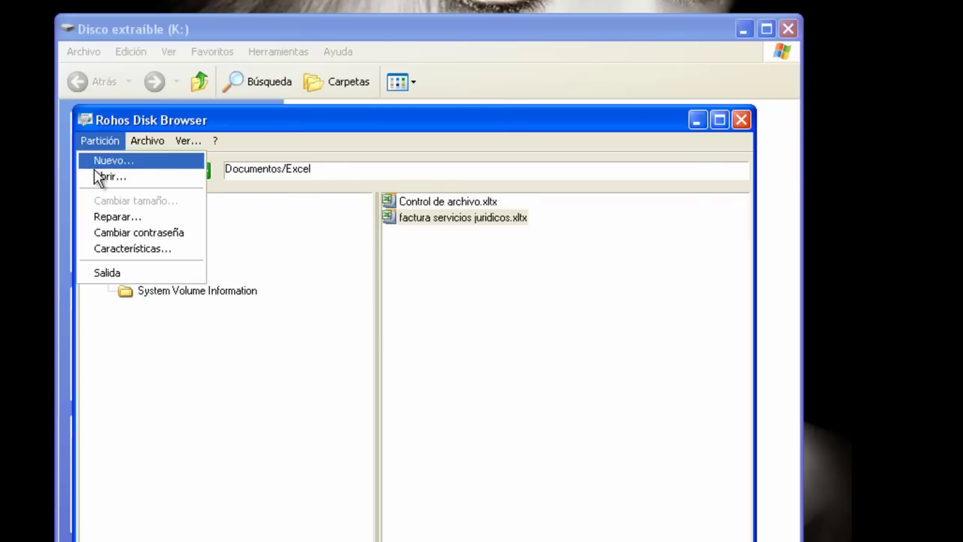
pyautogui.click(113, 250)
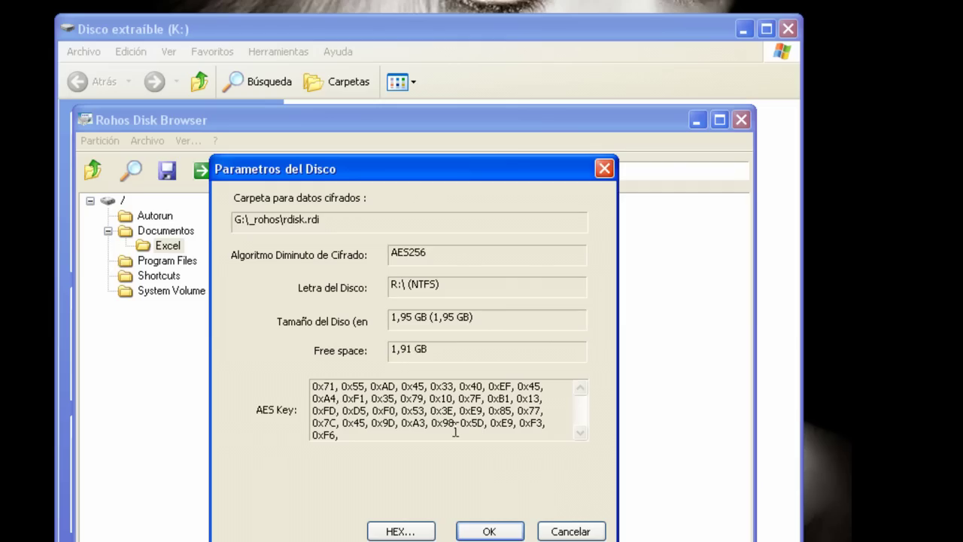
pyautogui.click(604, 169)
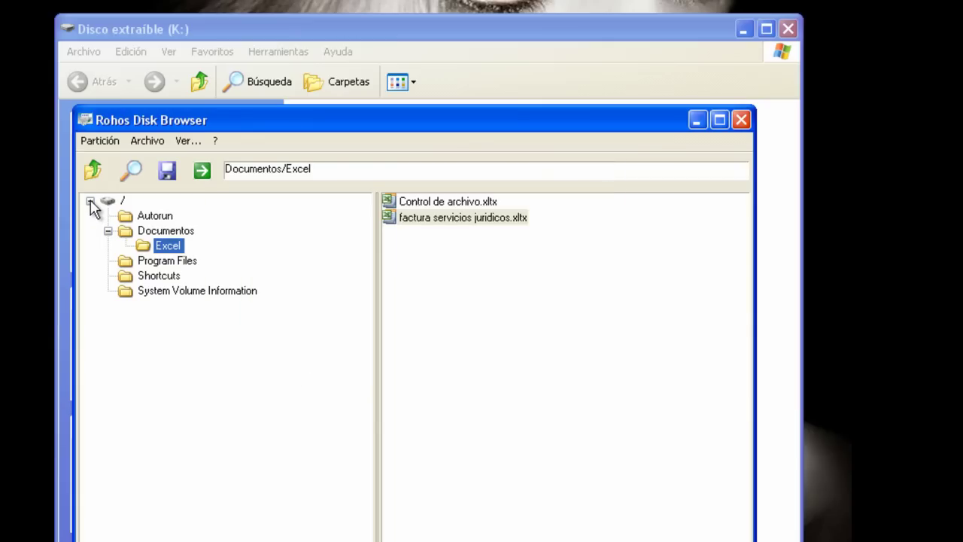
pyautogui.click(100, 142)
# - Exit the Disk Browser, then run Rohos mini.exe and enter the disk password to mount it
pyautogui.click(119, 272)
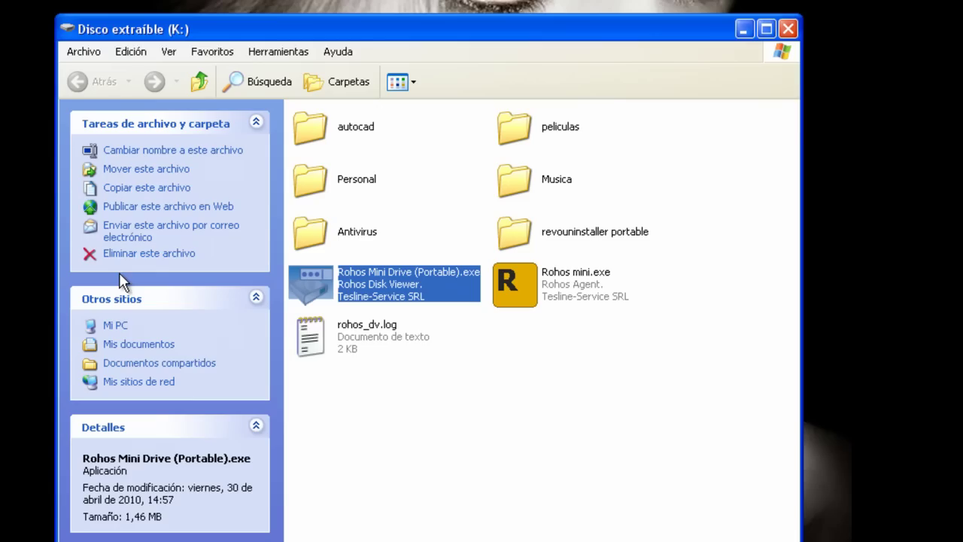
pyautogui.doubleClick(529, 290)
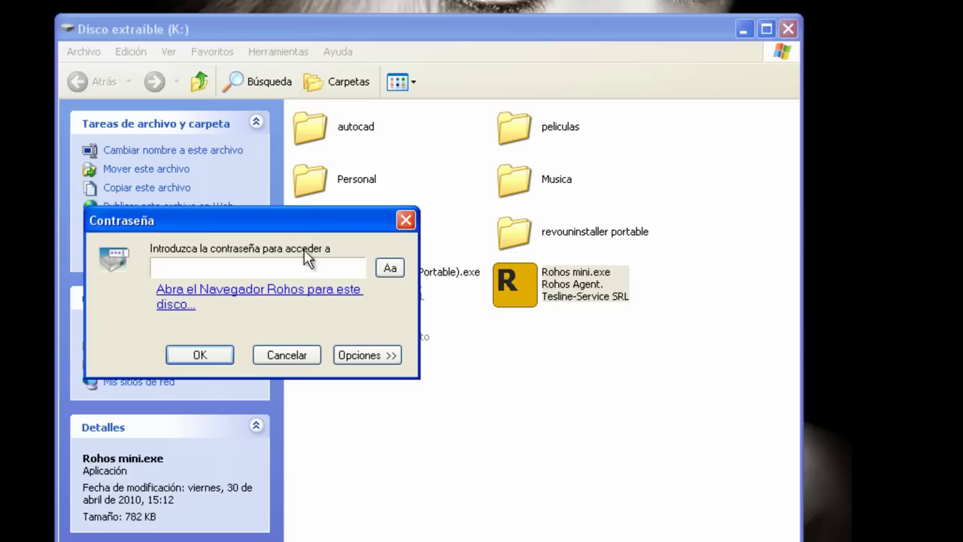
pyautogui.write('12345678')
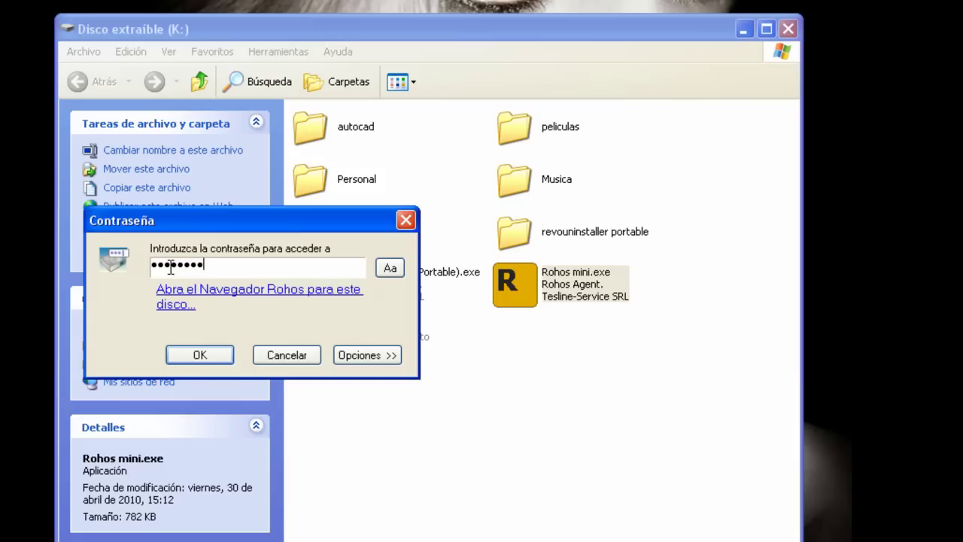
pyautogui.write('9')
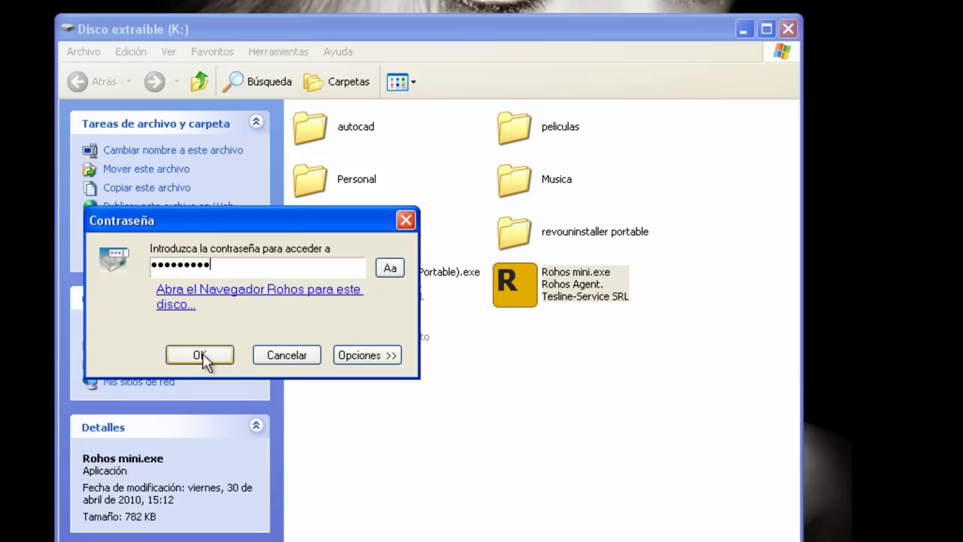
pyautogui.click(207, 359)
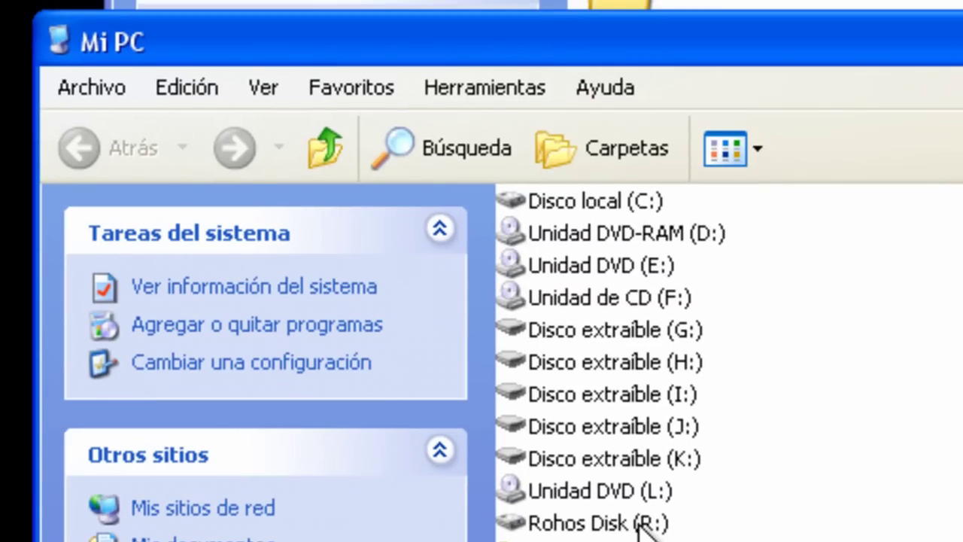
# - Browse Rohos Disk (R:) to Documentos\Excel, select both .xltx templates, then go back to the drive list
pyautogui.doubleClick(639, 523)
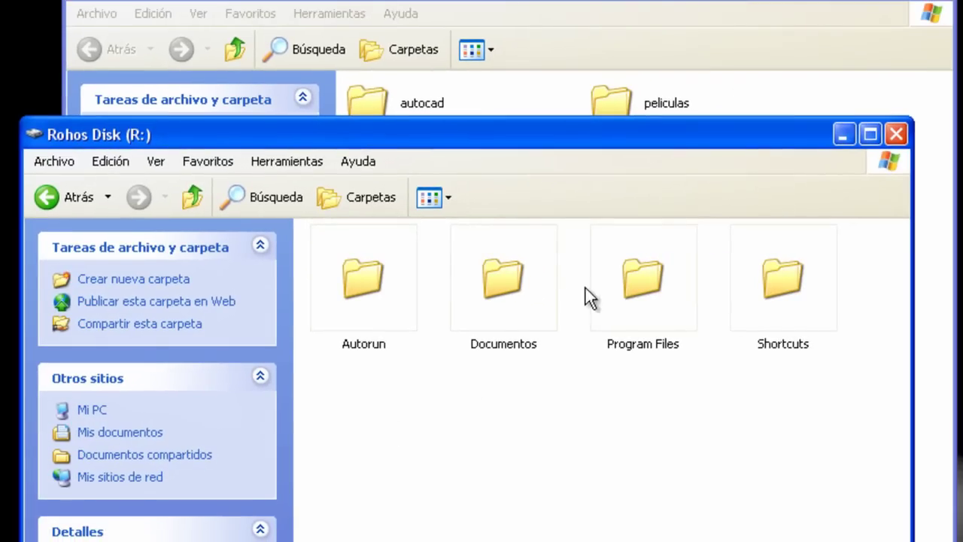
pyautogui.doubleClick(515, 287)
pyautogui.doubleClick(331, 256)
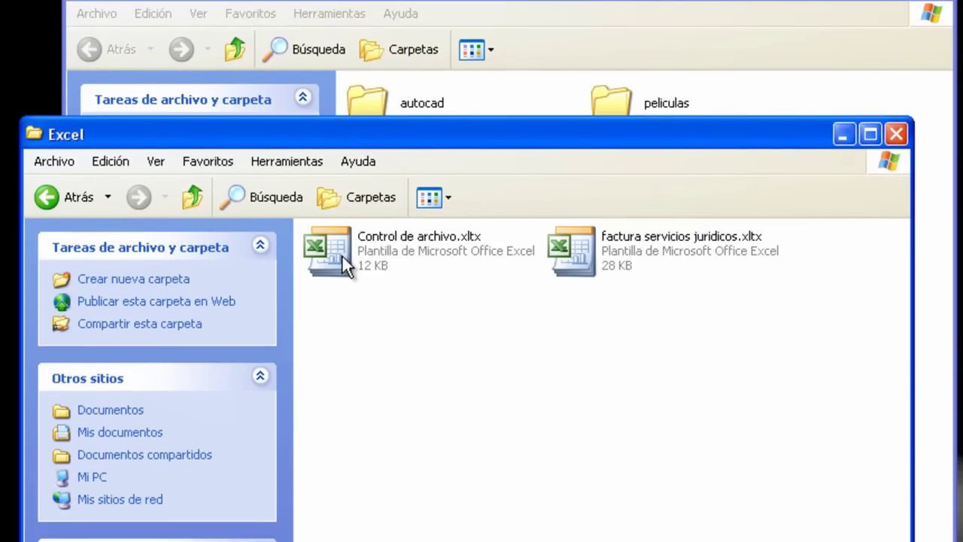
pyautogui.click(604, 266)
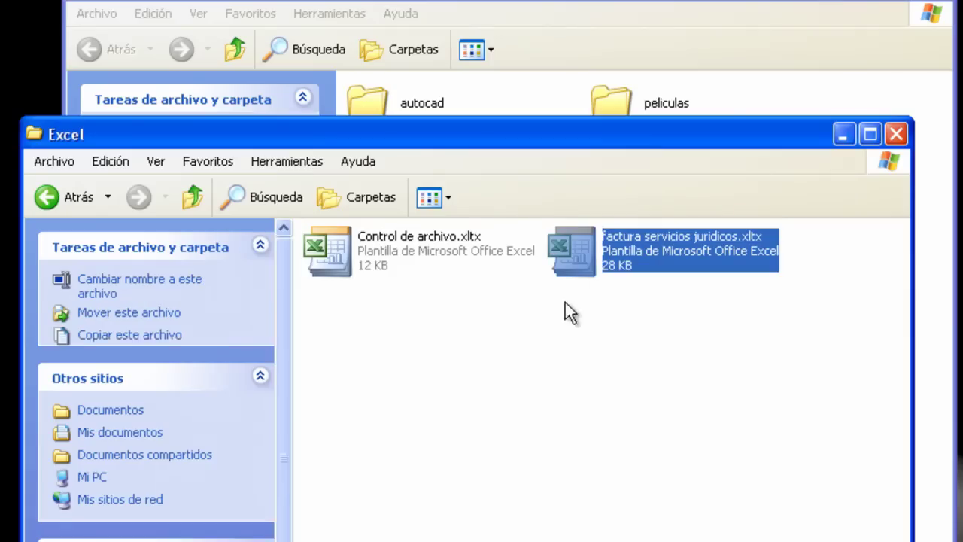
pyautogui.click(341, 254)
pyautogui.click(62, 206)
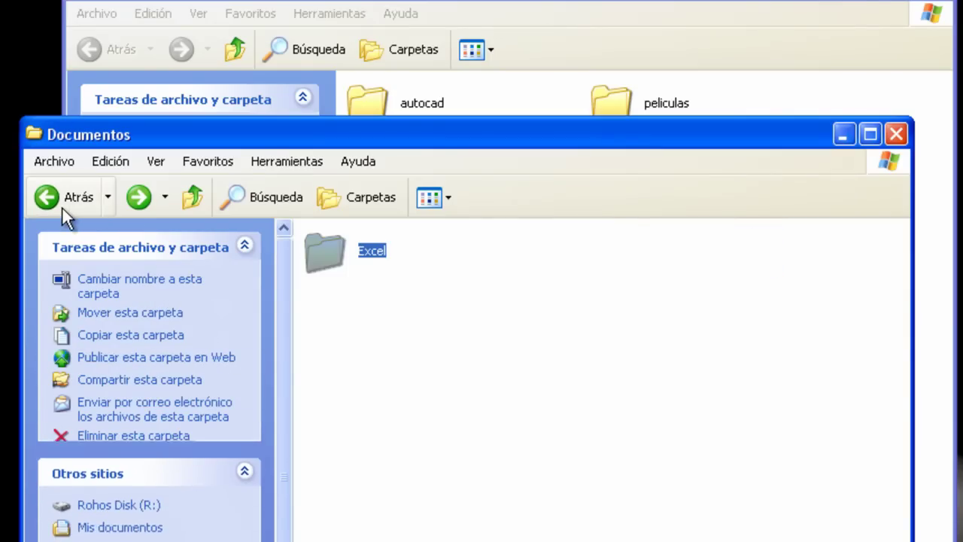
pyautogui.click(61, 206)
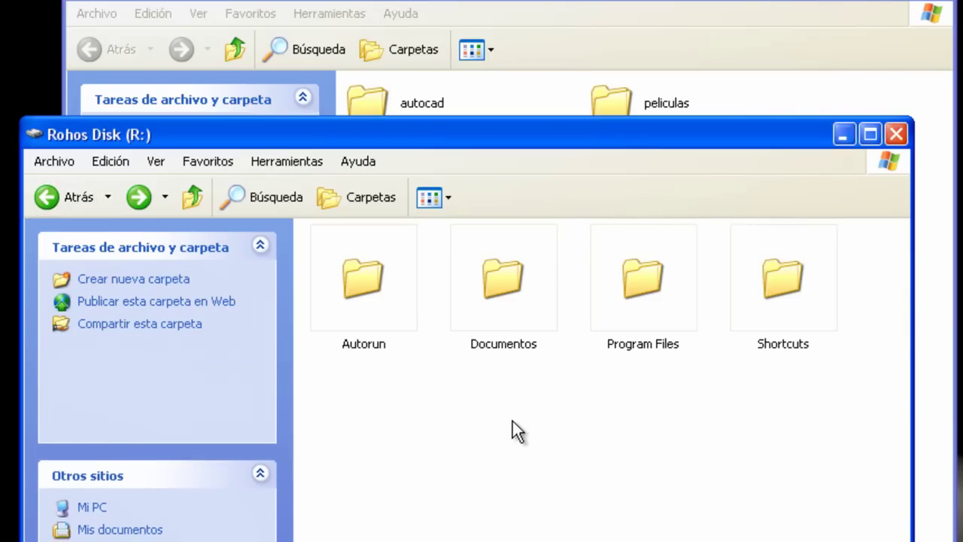
pyautogui.click(37, 201)
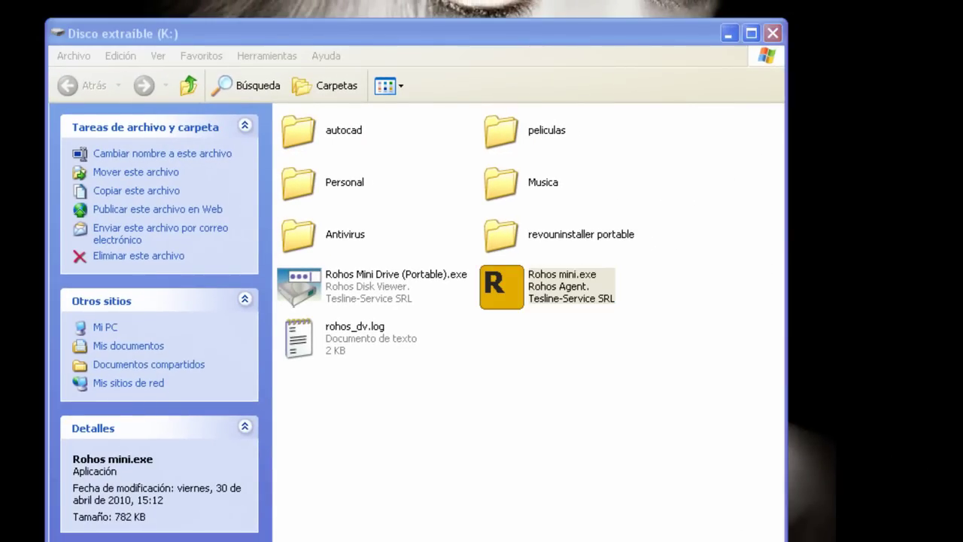
# - Delete rohos_dv.log from drive K:, close the drive window, and show the tray's safe-removal list
pyautogui.click(332, 335)
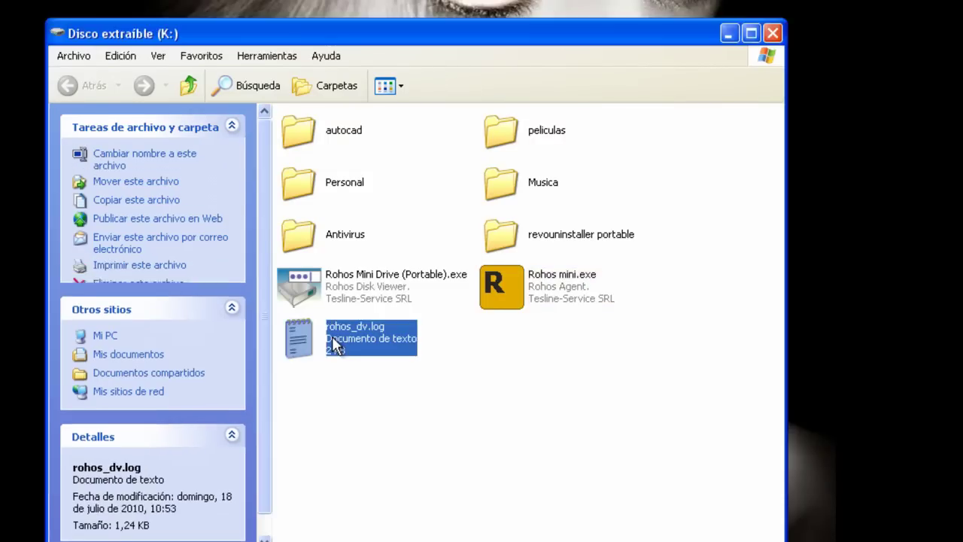
pyautogui.rightClick(336, 336)
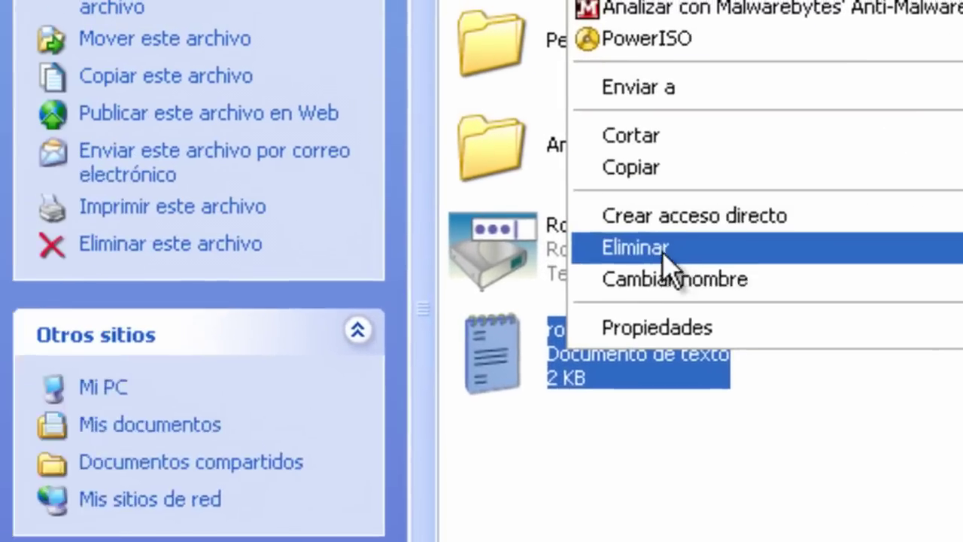
pyautogui.click(350, 215)
pyautogui.click(220, 267)
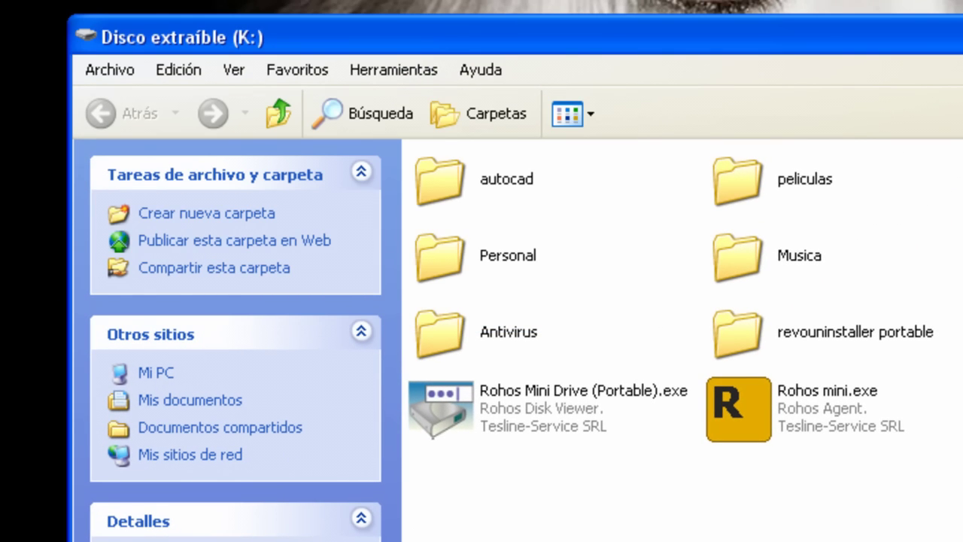
pyautogui.hotkey('alt', 'F4')
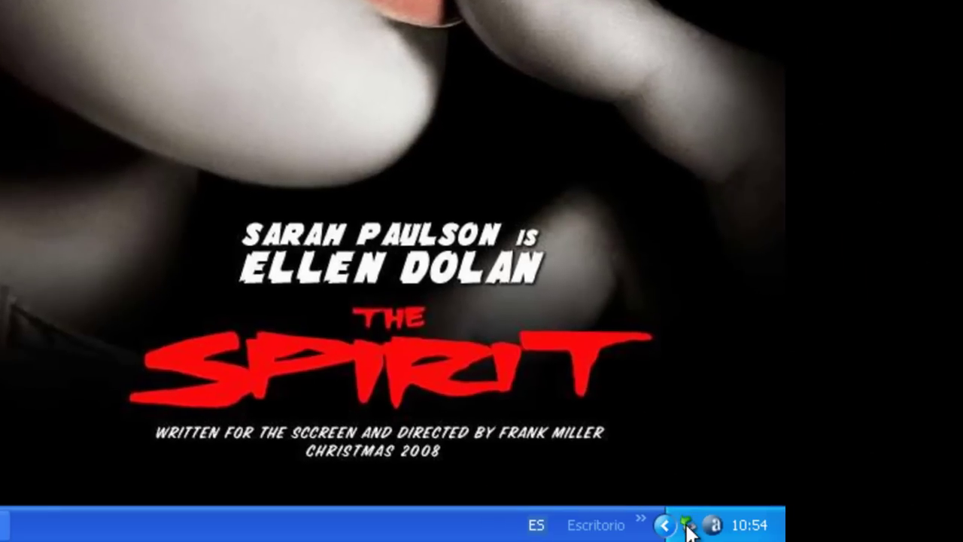
pyautogui.click(688, 528)
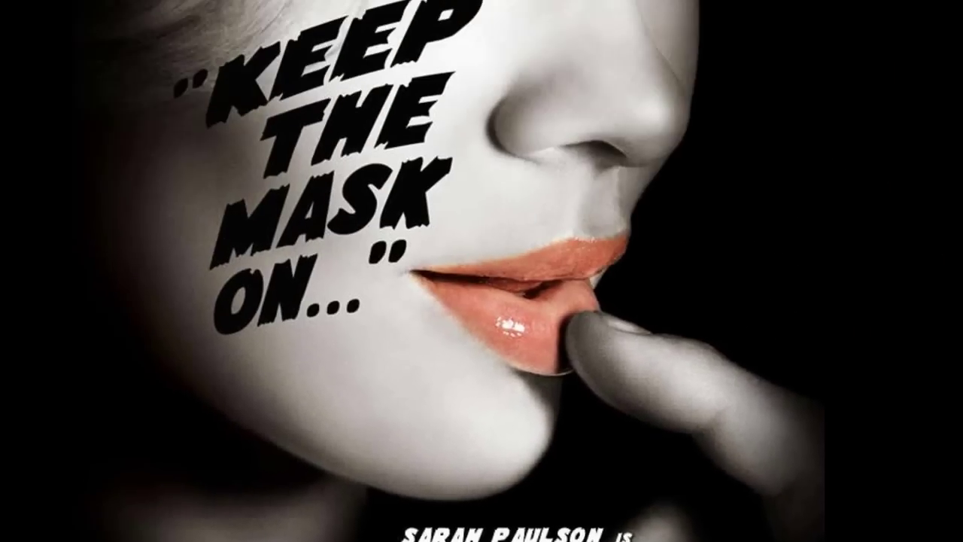